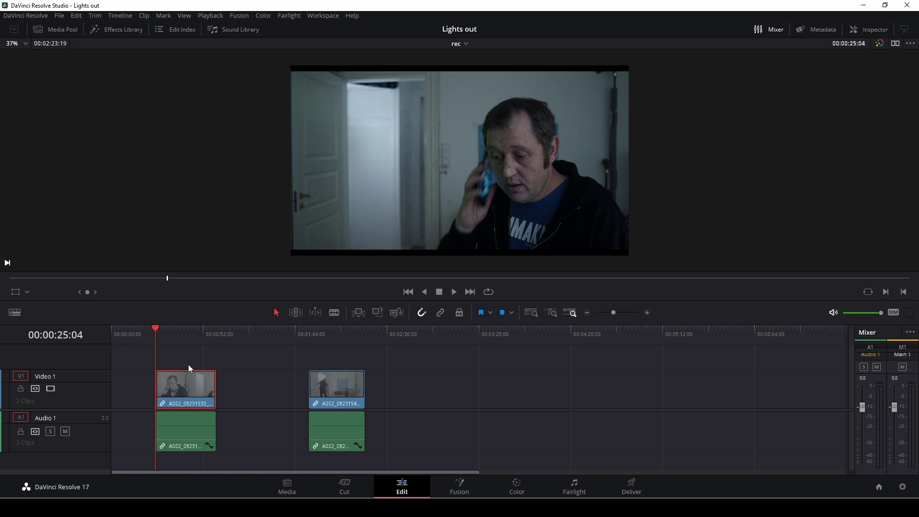
- Preview both clips, nudge the second video clip left, and park at 00:01:59:03
drag(160, 328, 191, 337)
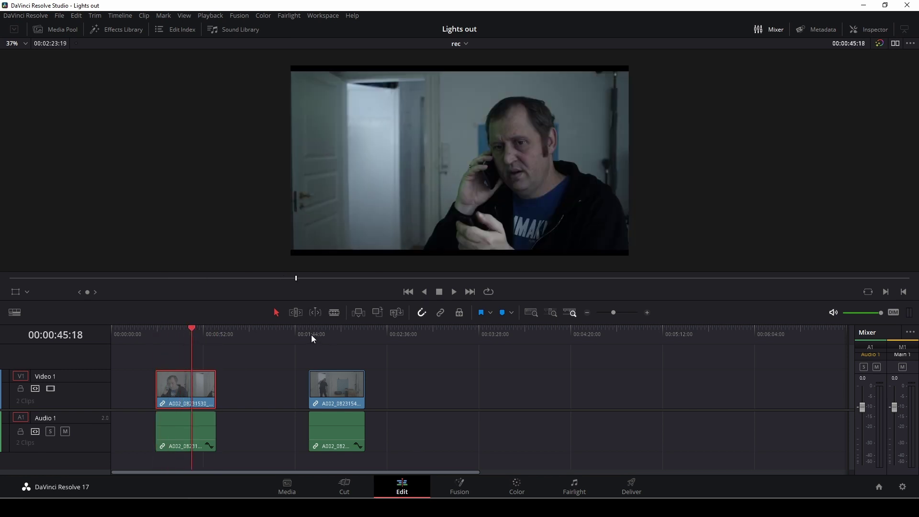
drag(311, 335, 334, 344)
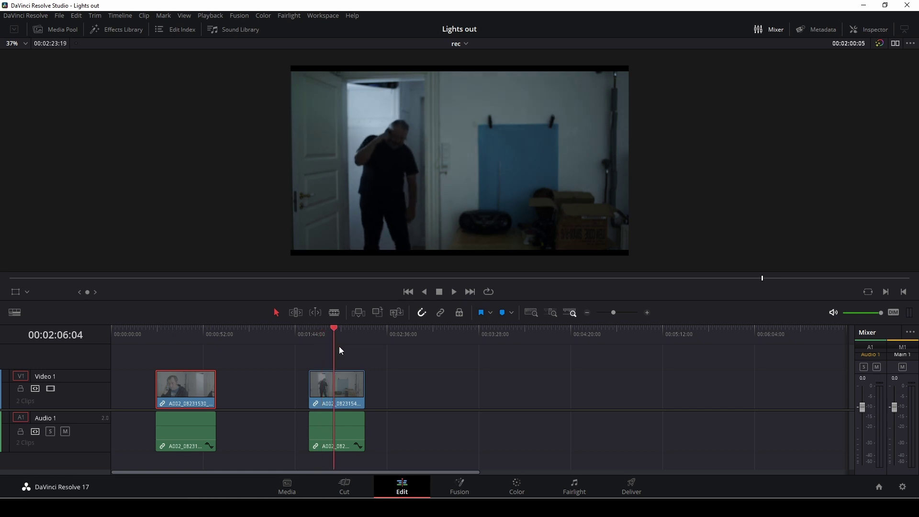
key(Up)
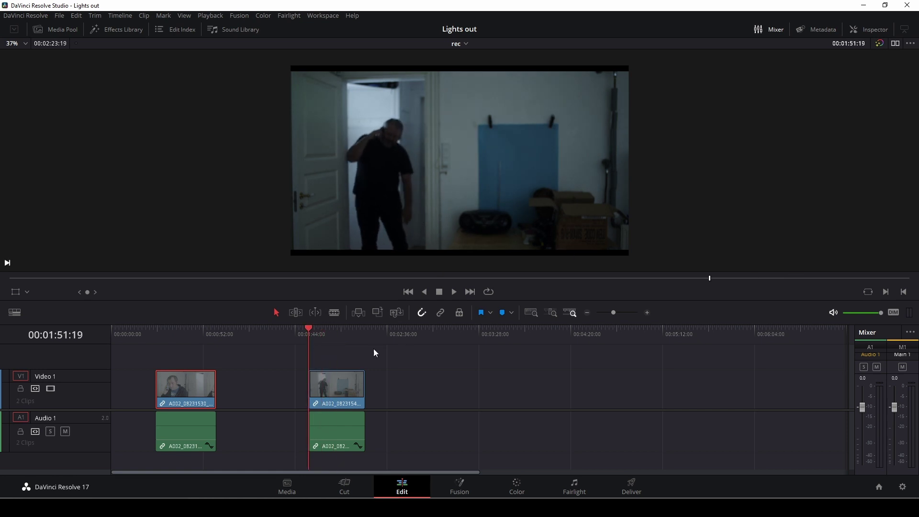
click(155, 338)
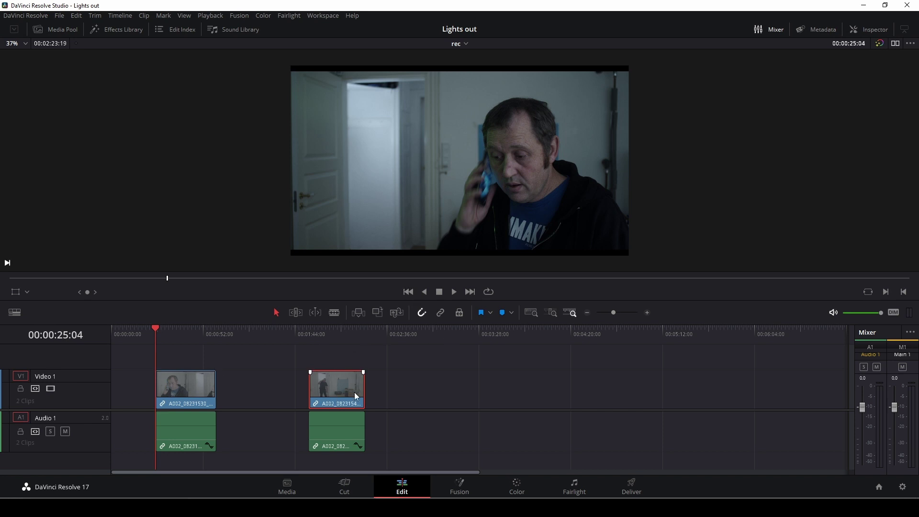
mouse_move(349, 388)
mouse_down()
mouse_move(347, 366)
mouse_move(298, 375)
mouse_move(350, 384)
mouse_up()
click(322, 339)
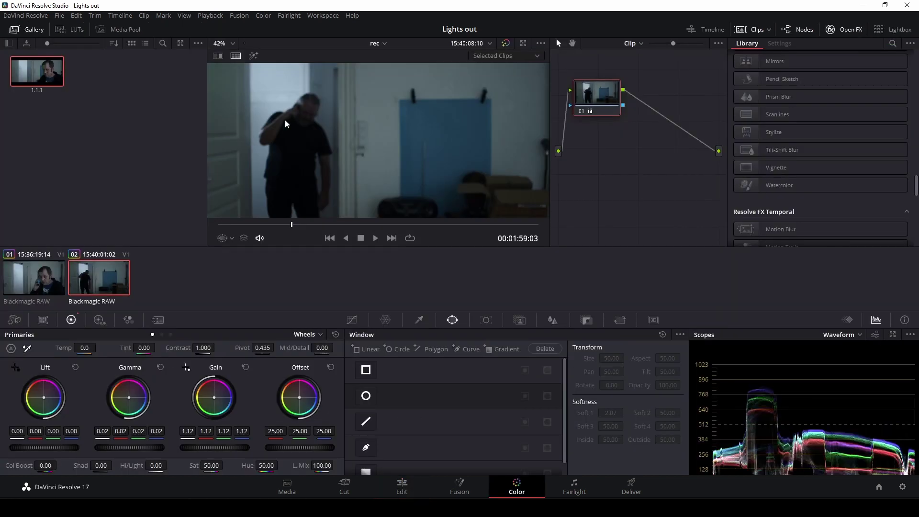
- Open Curves and add low, middle and upper control points on the luma curve
scroll(352, 126, down, 5)
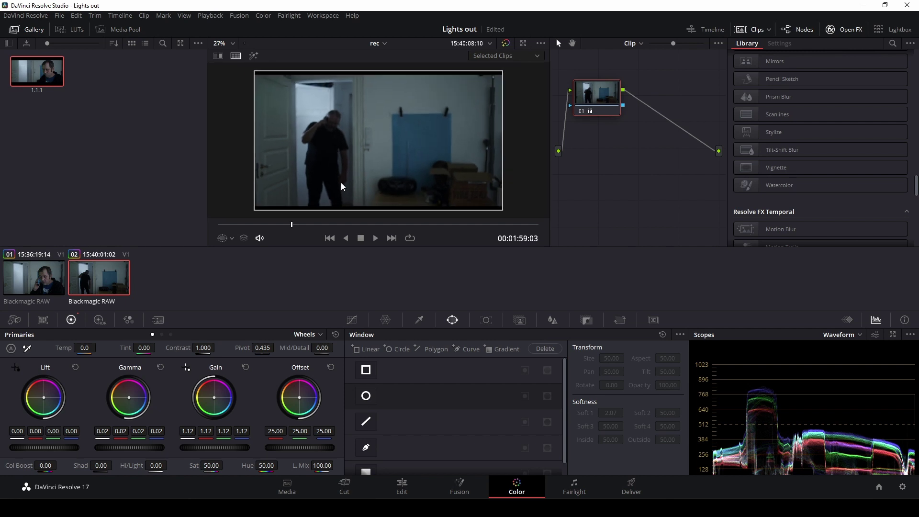
click(353, 321)
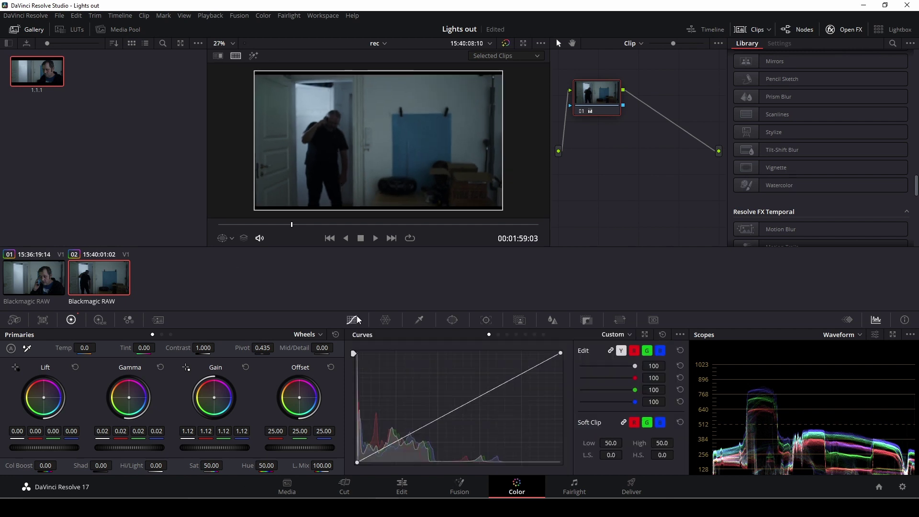
click(395, 441)
click(519, 373)
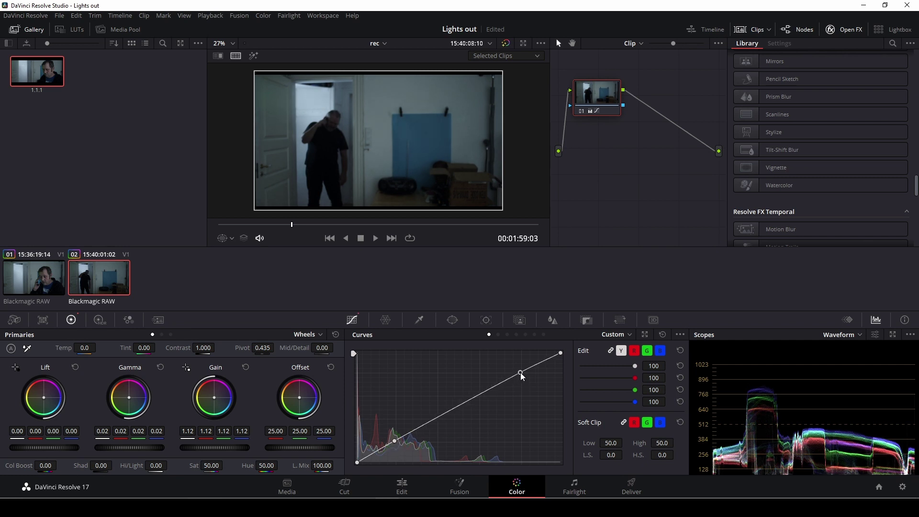
click(448, 411)
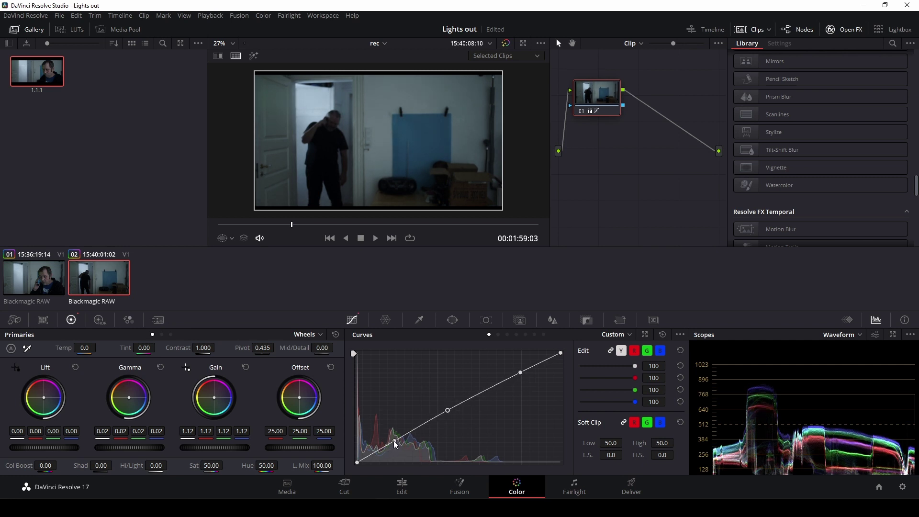
- Drag the shadow, midtone, upper points and white point down for a dark night look
drag(394, 443, 398, 454)
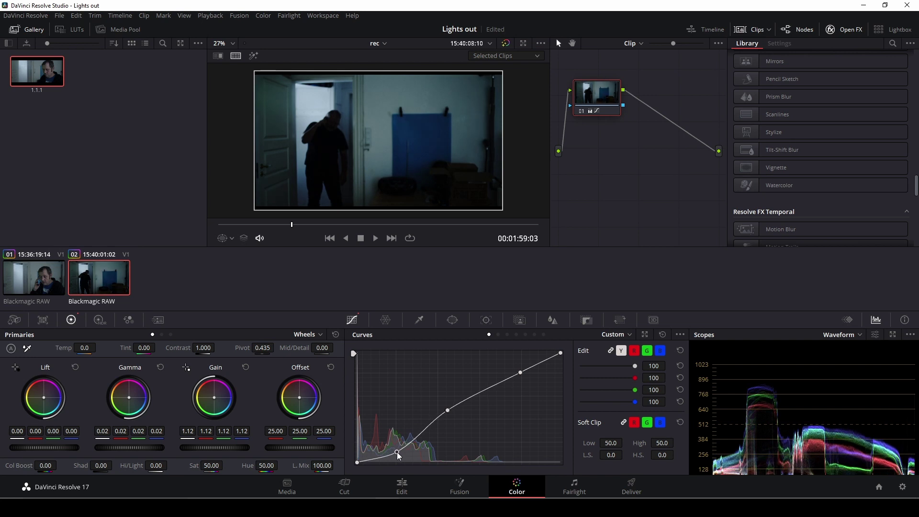
drag(448, 411, 455, 430)
drag(520, 372, 515, 421)
drag(563, 354, 538, 380)
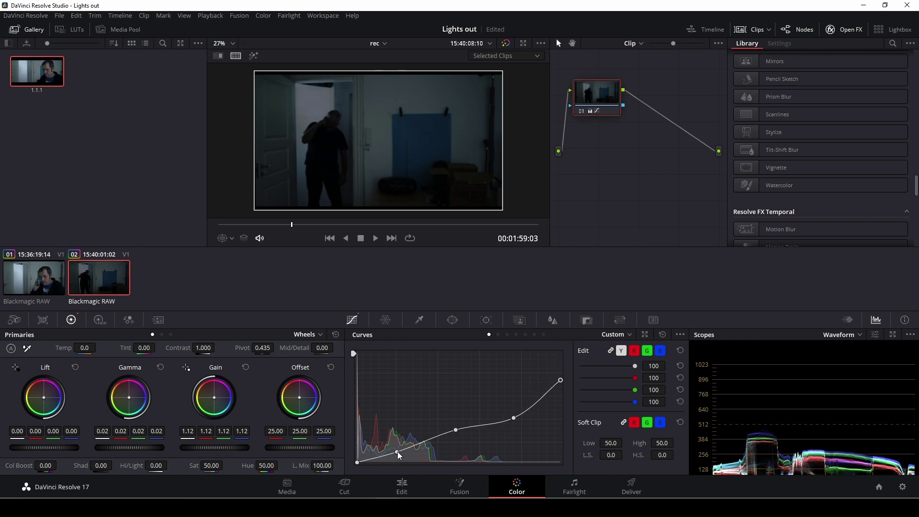
drag(400, 454, 375, 463)
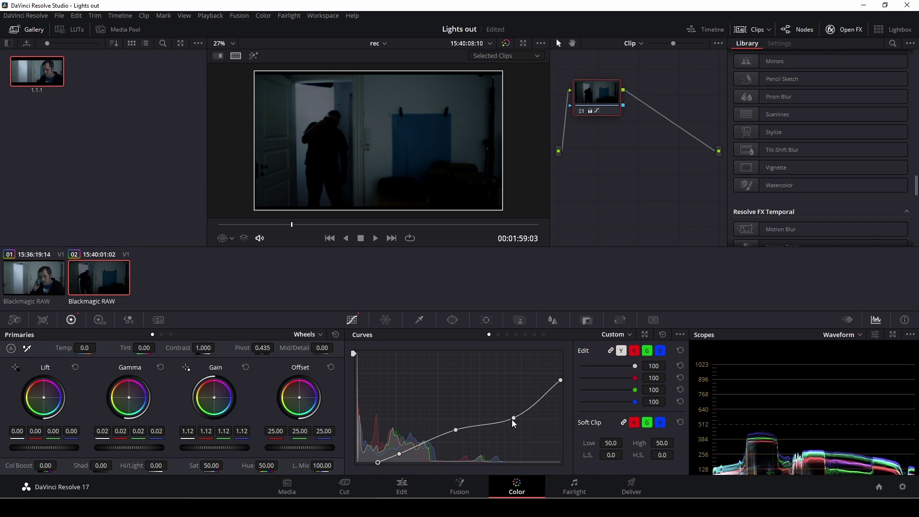
drag(515, 421, 516, 434)
drag(458, 434, 461, 448)
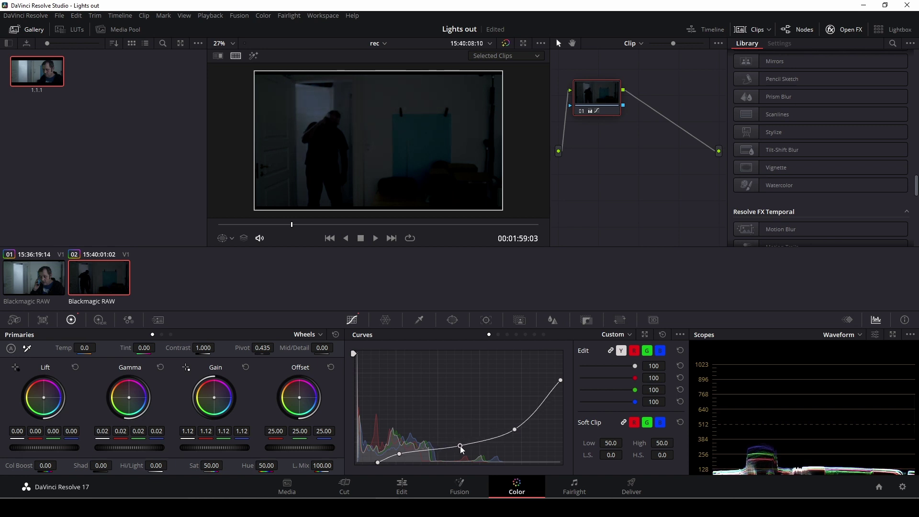
- Draw a closed polygon Power Window around the doorway and hide its outline in the viewer
click(452, 320)
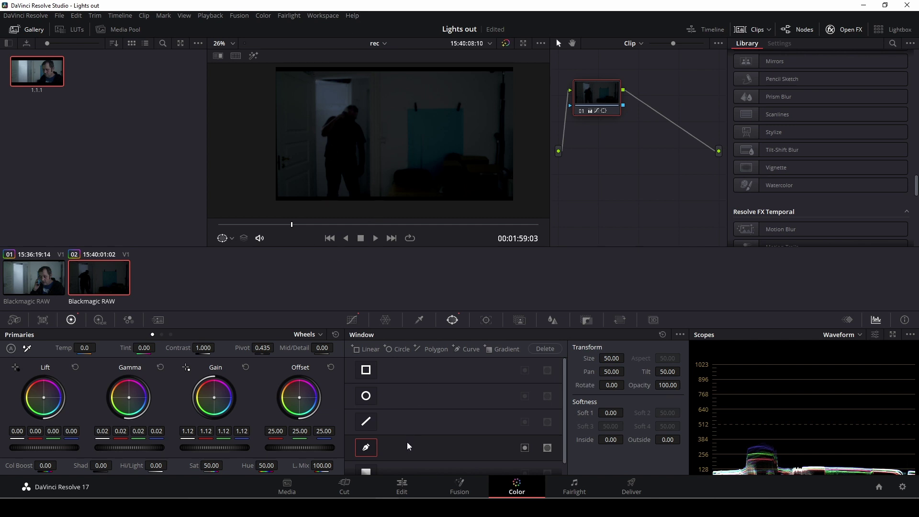
scroll(357, 164, up, 3)
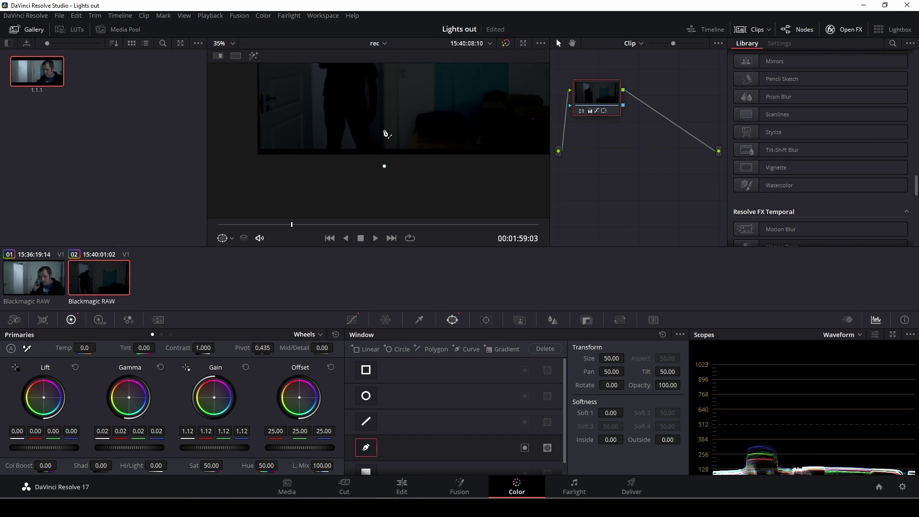
scroll(388, 123, down, 4)
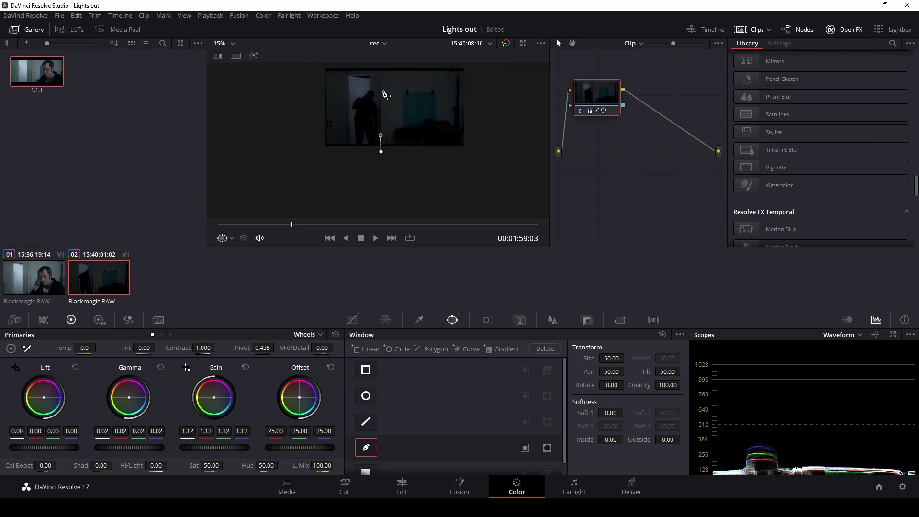
drag(381, 76, 380, 74)
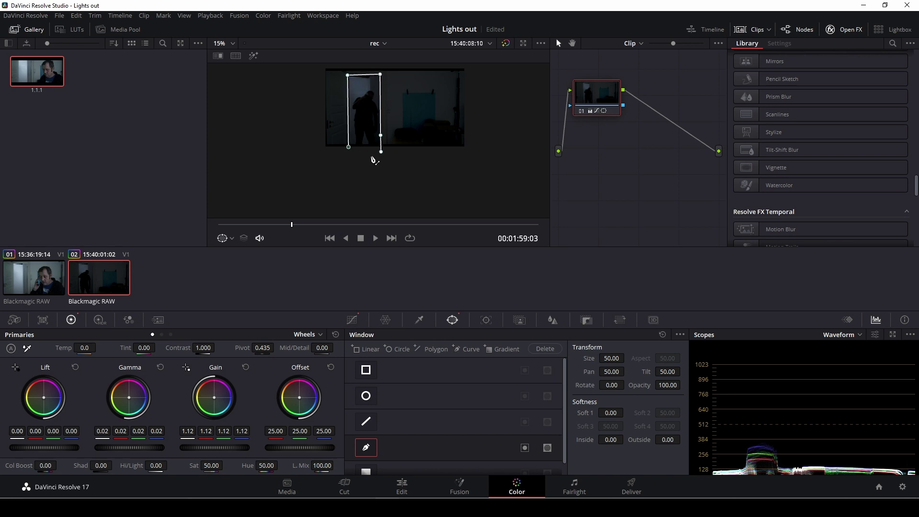
click(381, 151)
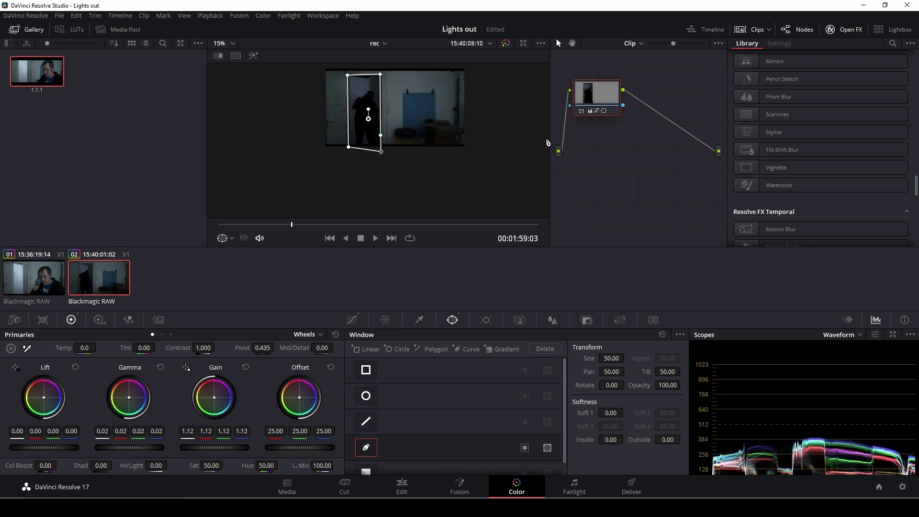
scroll(383, 168, up, 3)
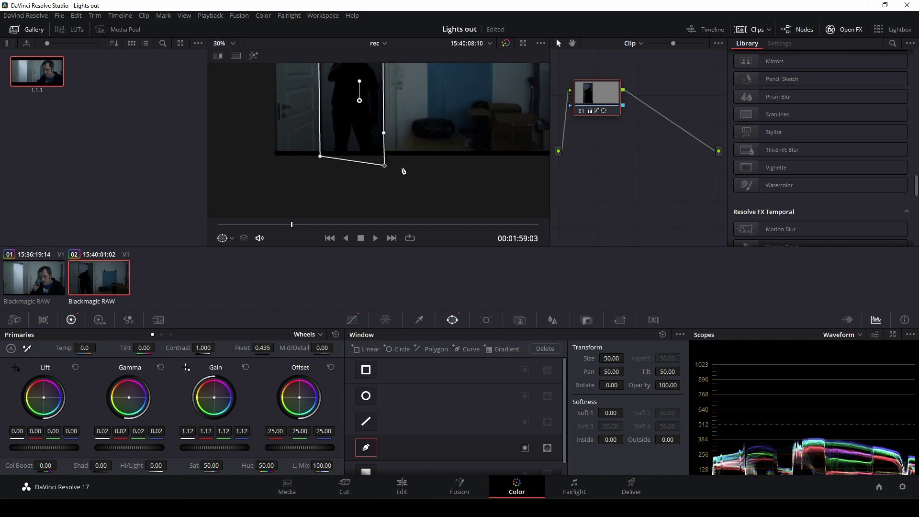
drag(403, 171, 412, 190)
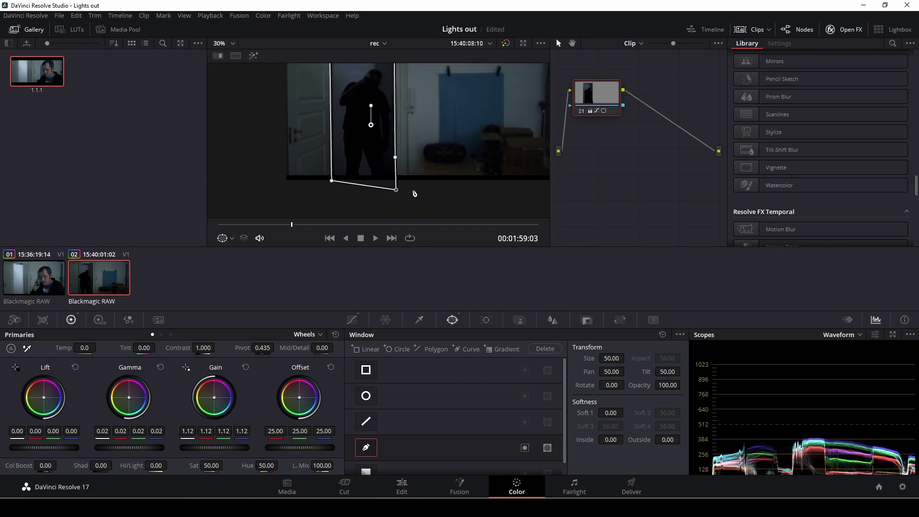
click(231, 238)
click(237, 255)
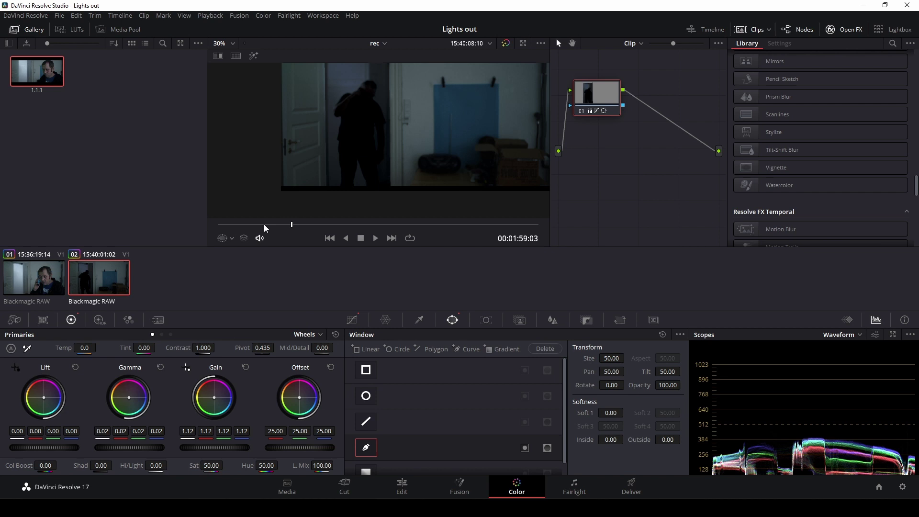
- Soften the window edge and connect the node's alpha to a new Alpha Output
drag(609, 413, 683, 439)
right_click(619, 148)
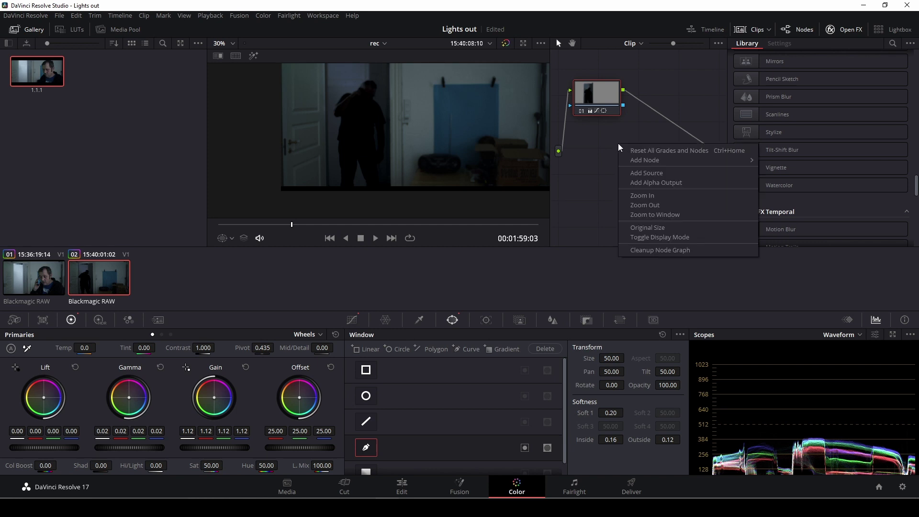
click(641, 181)
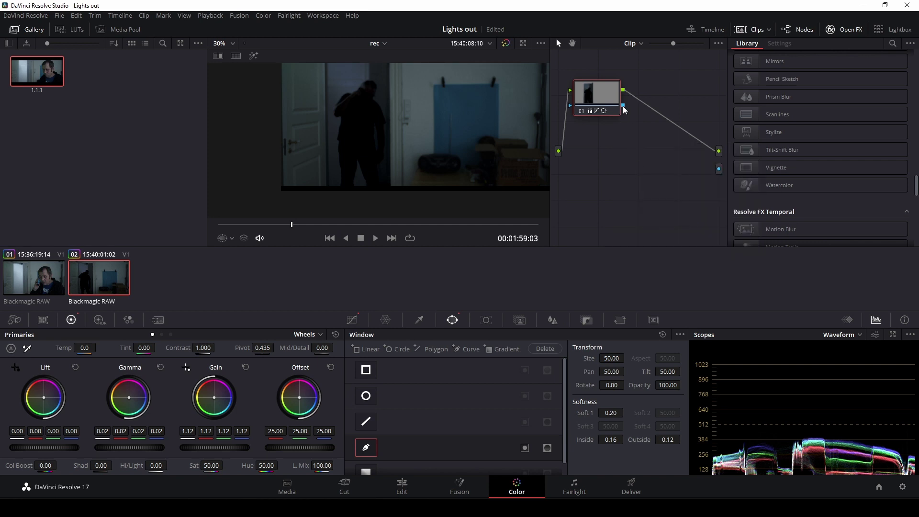
drag(624, 105, 719, 169)
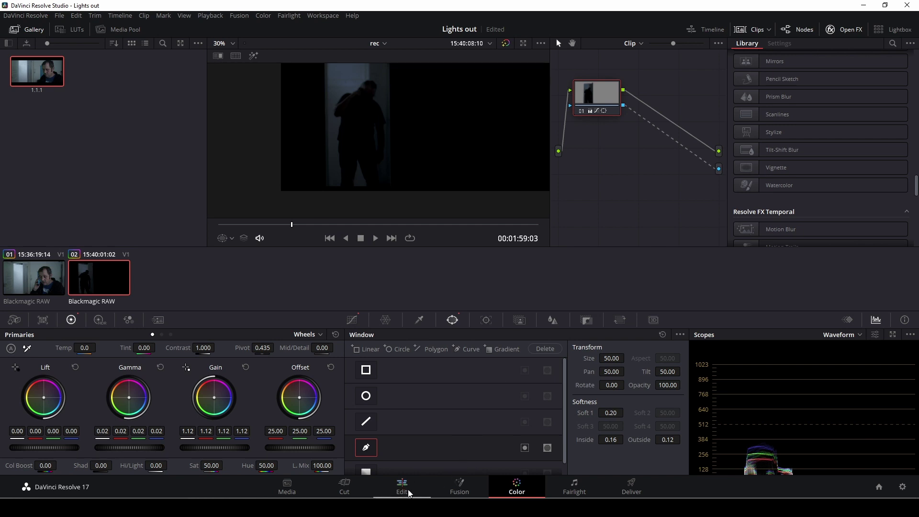
click(409, 492)
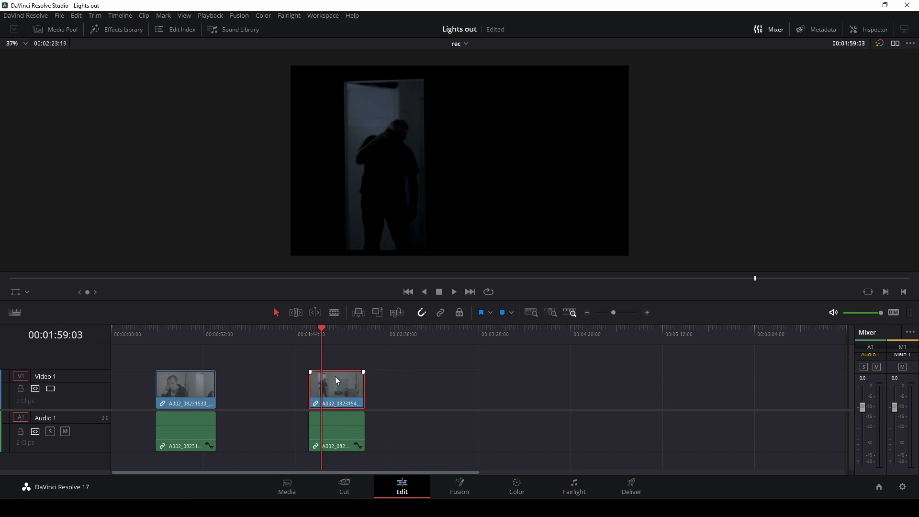
- Move the dark clip onto Video 2 above the first shot, sliding it earlier
drag(335, 376, 182, 342)
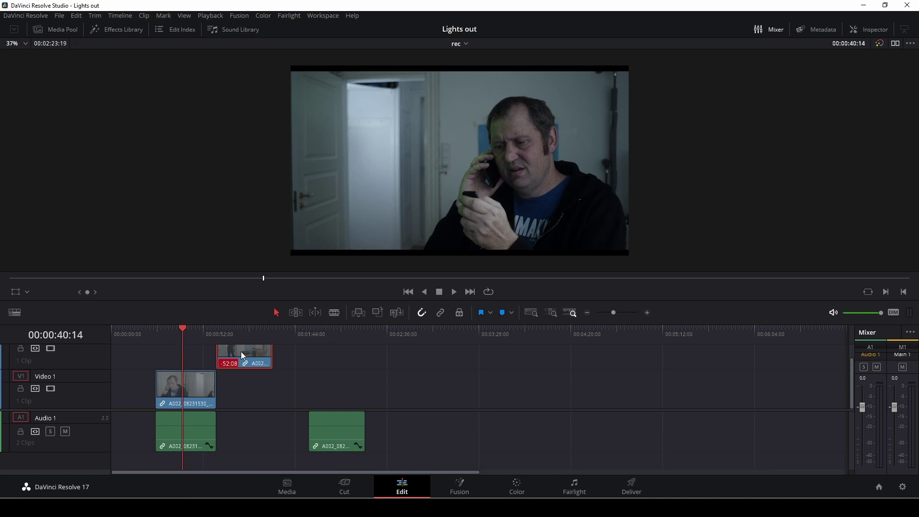
drag(241, 355, 209, 355)
click(171, 332)
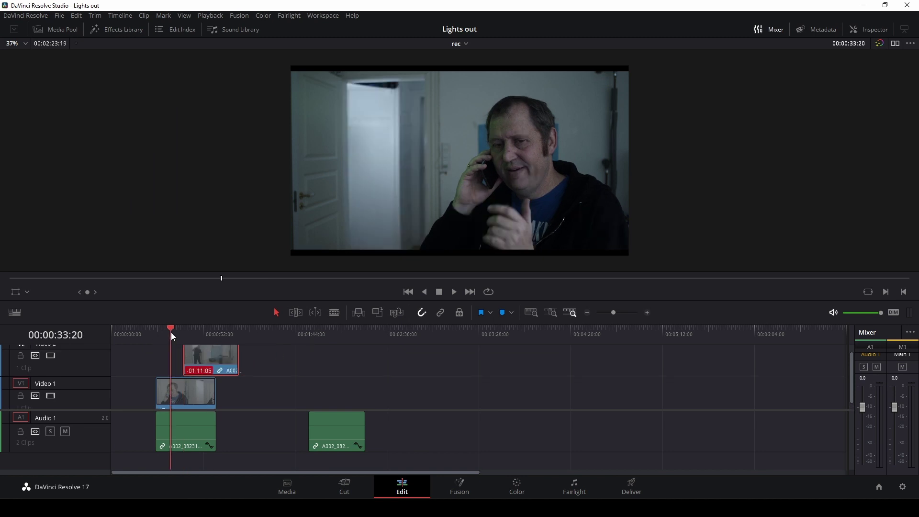
key(space)
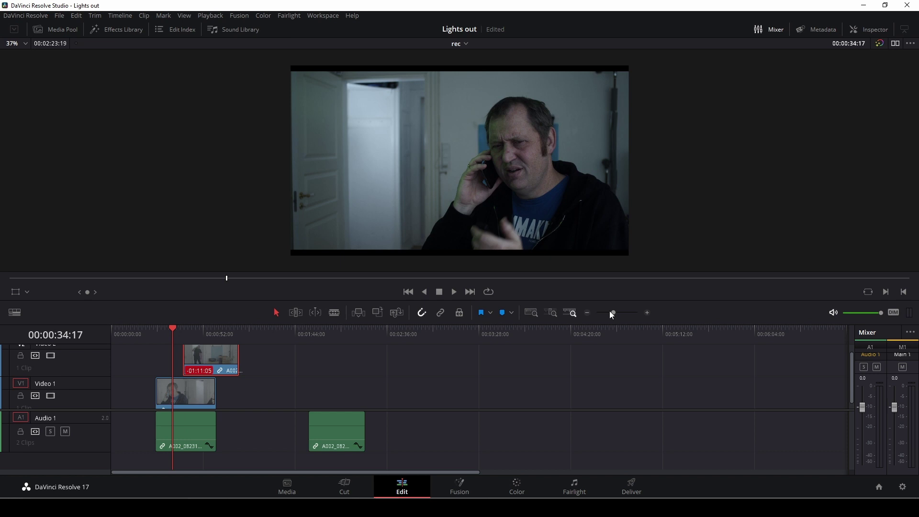
- Zoom the timeline and play to the silhouette frame at 00:00:44:05
click(616, 312)
click(303, 334)
key(space)
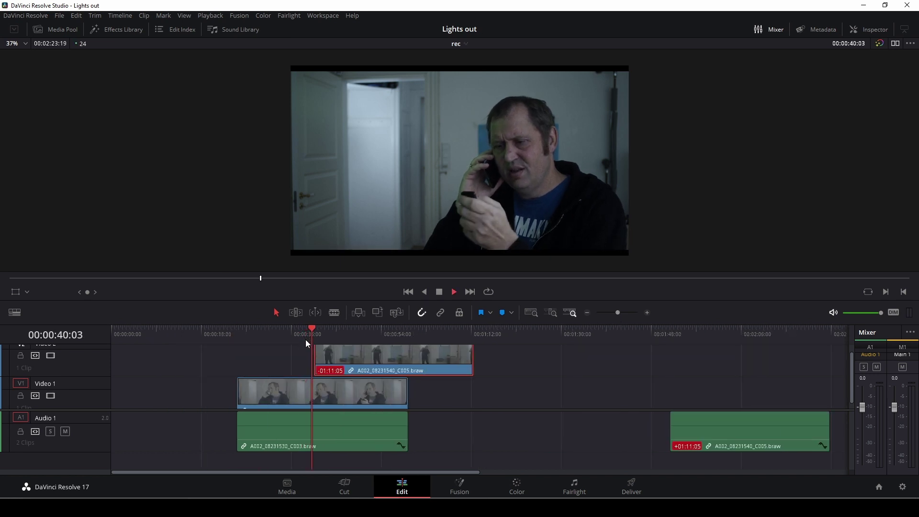
key(space)
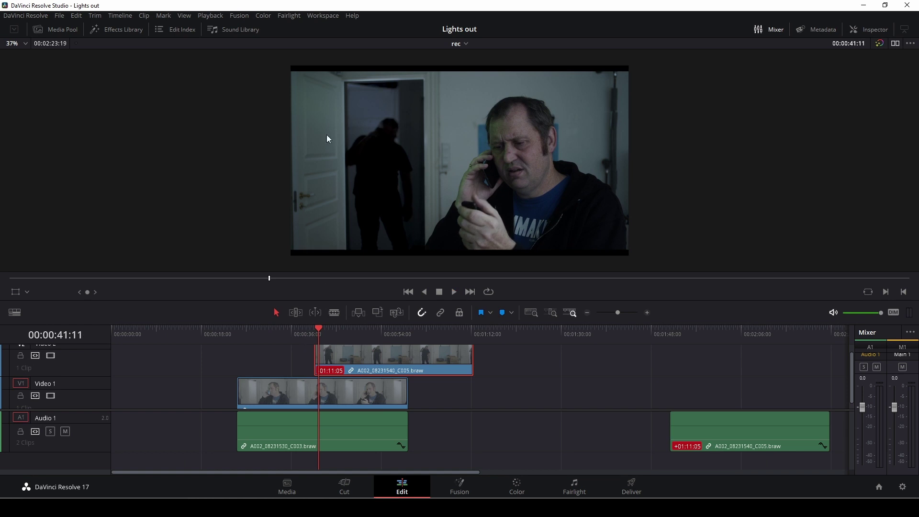
click(464, 361)
key(space)
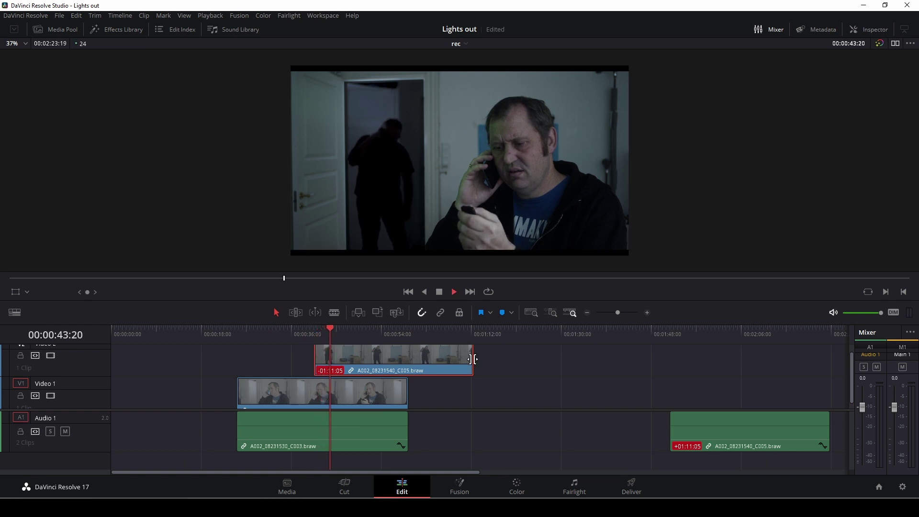
key(space)
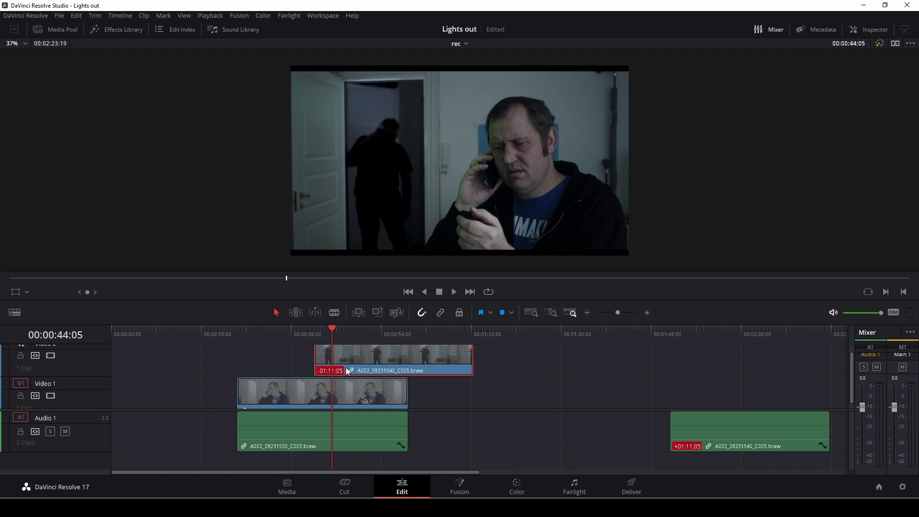
- Blade Video 2 at the playhead, push the later piece past the first shot, and save
key(ctrl+b)
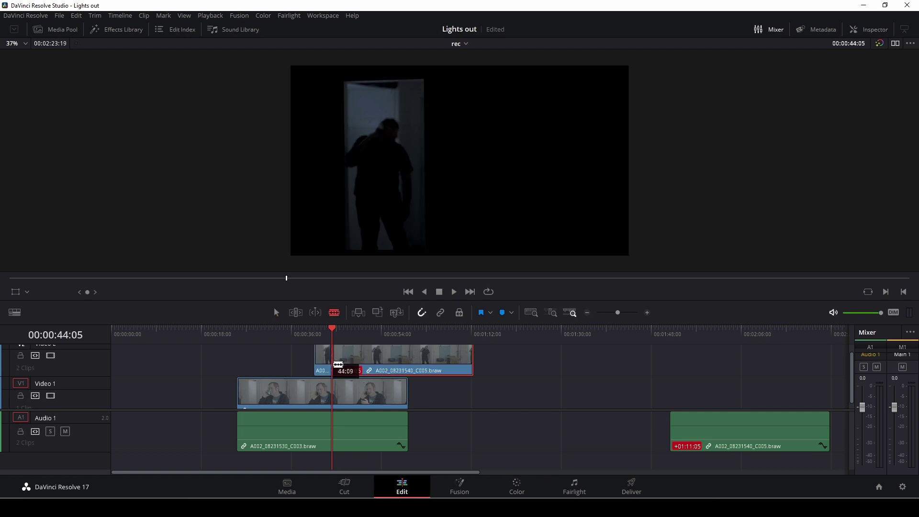
drag(351, 357, 429, 357)
click(313, 333)
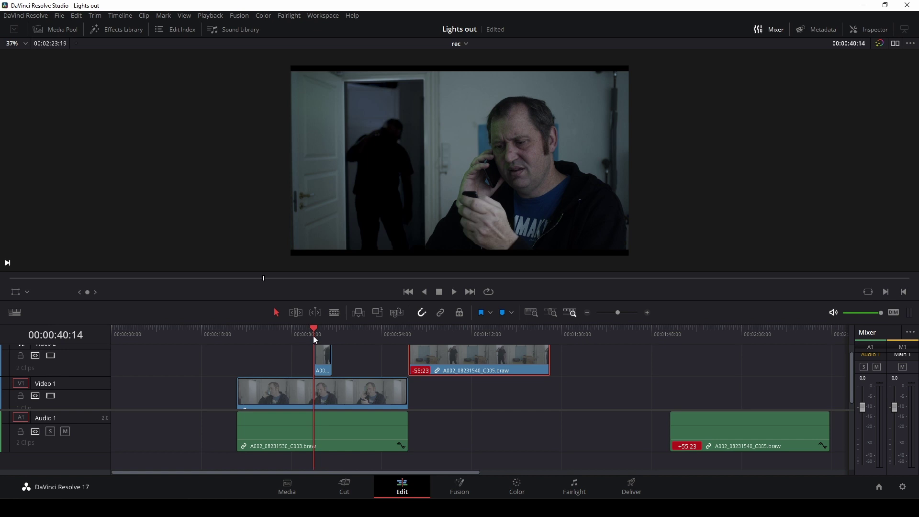
key(ctrl+s)
- Feather the doorway window with Soft 1 at 1.42, leaving inside and outside softness at 0.00
click(516, 488)
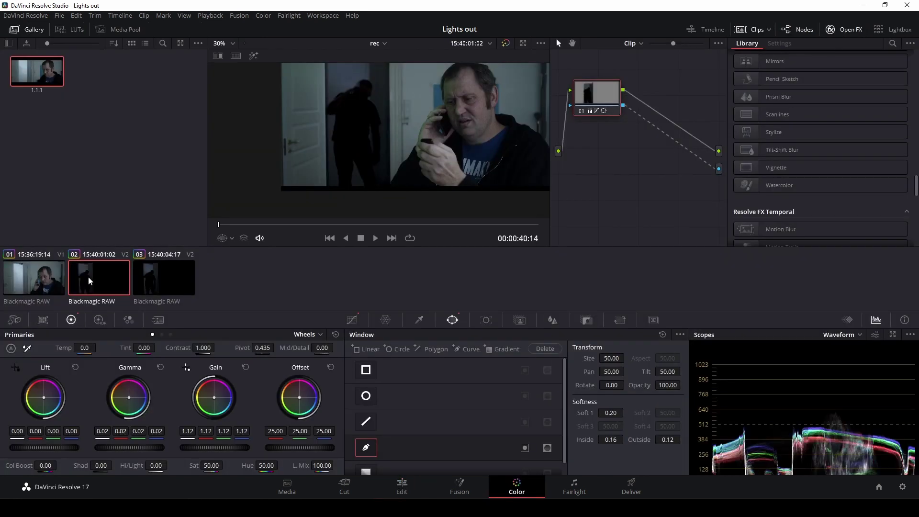
scroll(368, 110, up, 2)
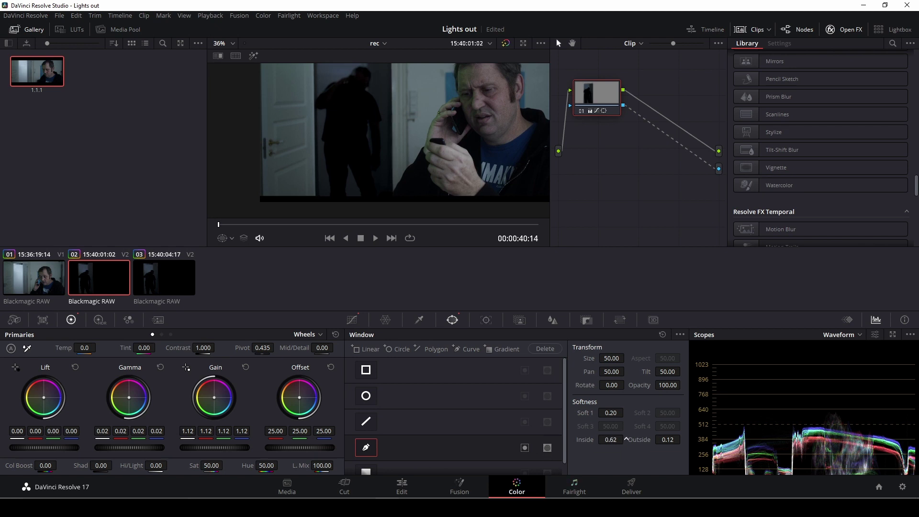
drag(626, 440, 622, 441)
drag(626, 412, 628, 413)
scroll(383, 191, down, 3)
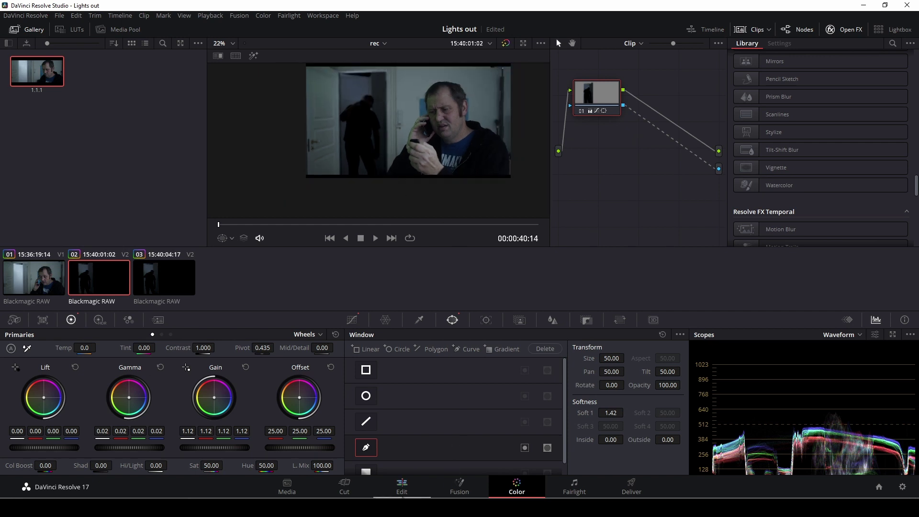
click(402, 488)
- Play back the edit from 00:00:38 and scrub through to 51:09 and back to 00:00:25:04
click(303, 335)
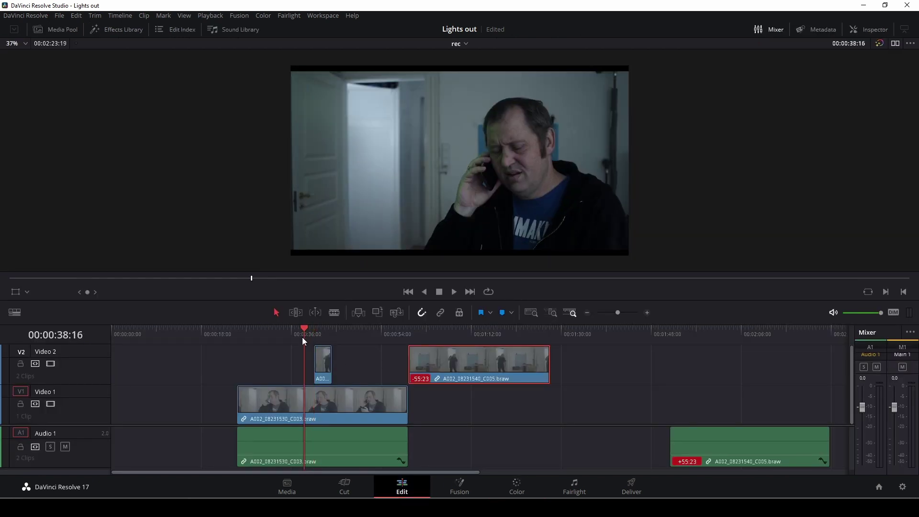
key(space)
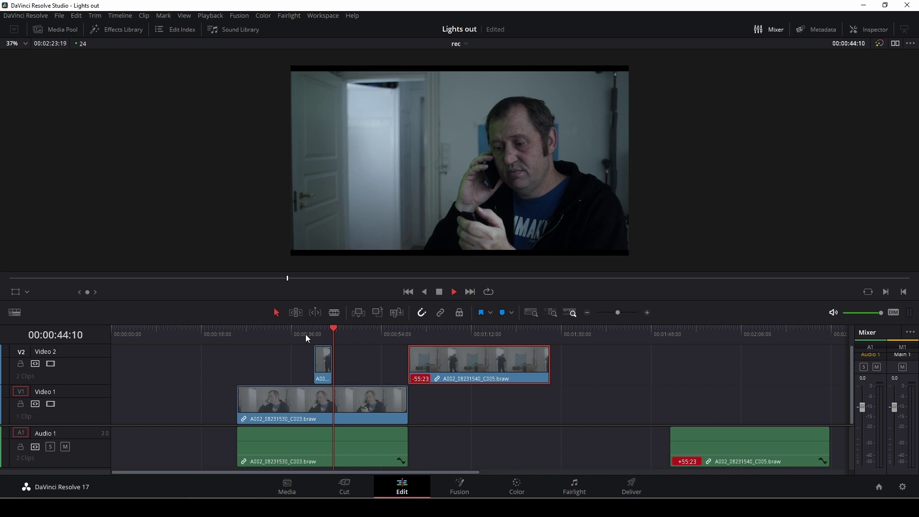
key(space)
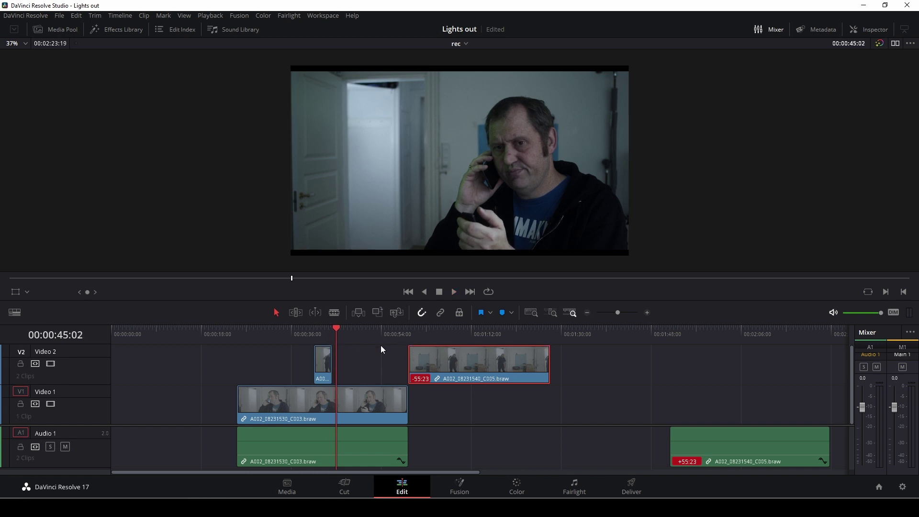
drag(341, 329, 503, 363)
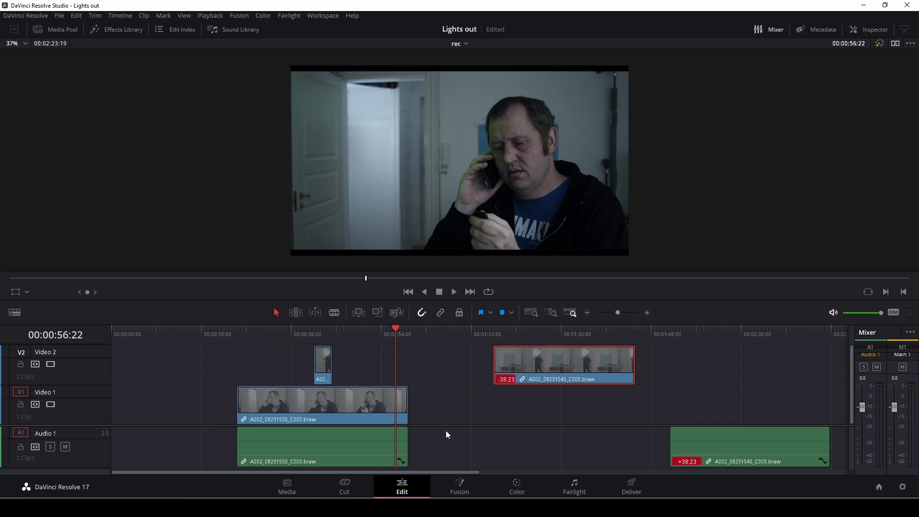
drag(398, 330, 237, 335)
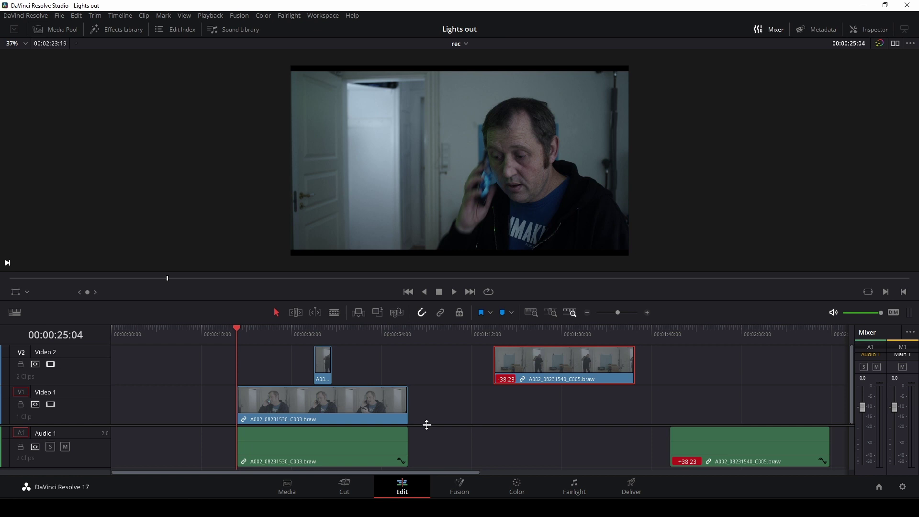
- Make the video tracks taller and bring up the Effects Library near the silhouette moment
drag(427, 425, 426, 462)
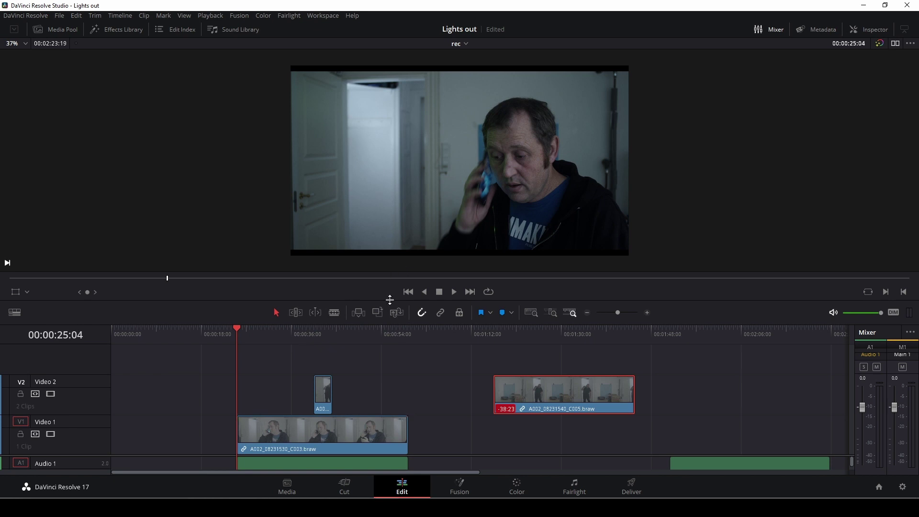
click(316, 343)
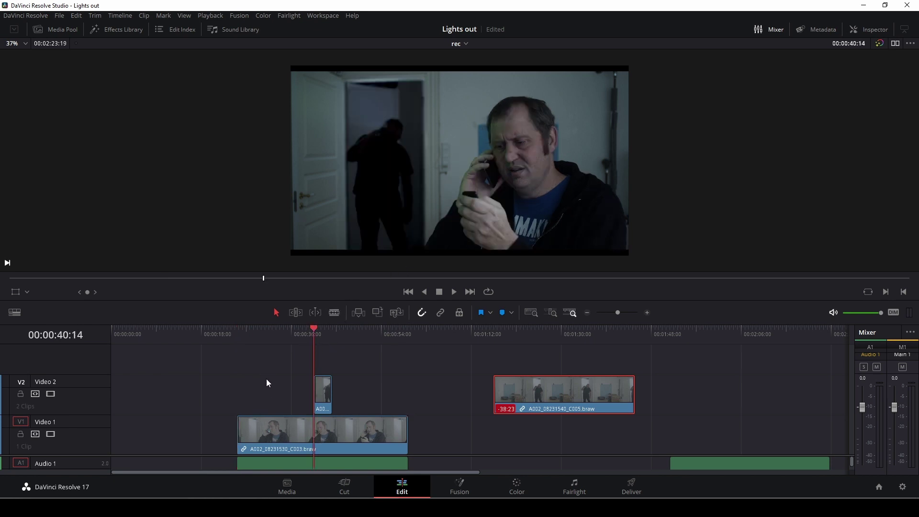
drag(260, 324, 245, 341)
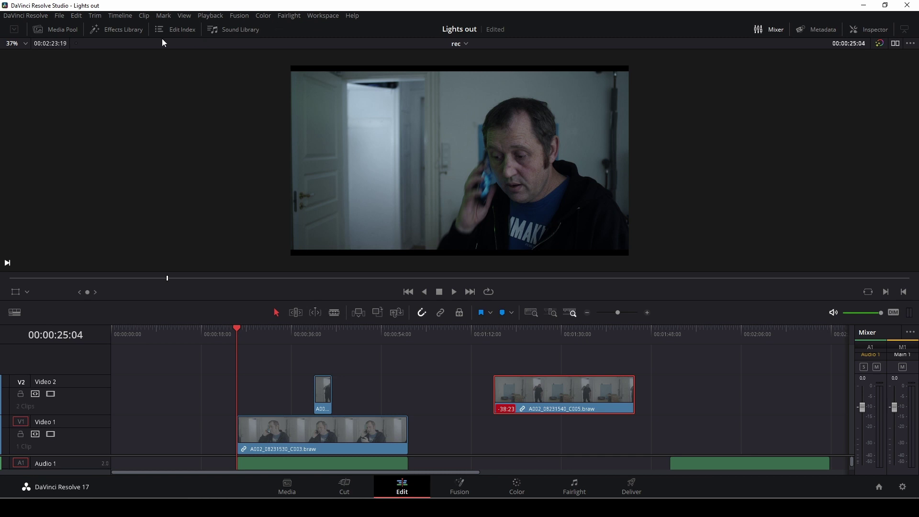
click(122, 30)
mouse_move(152, 103)
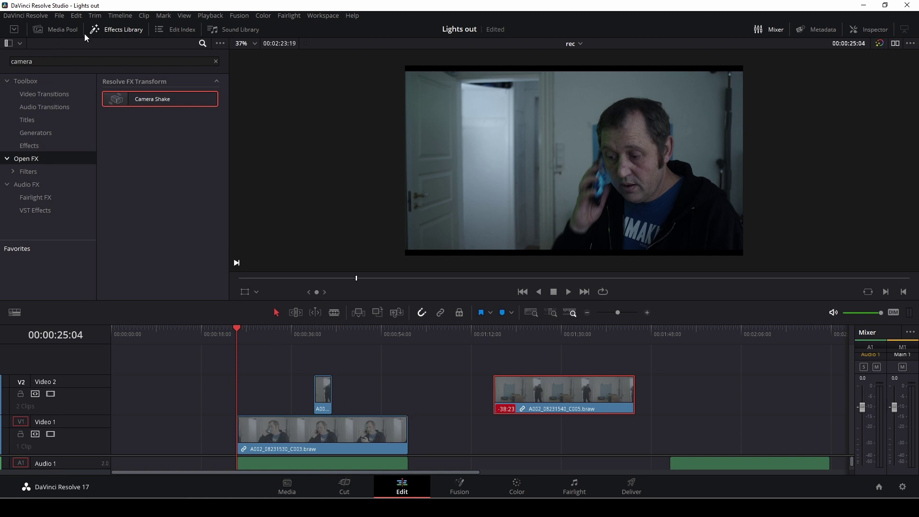
- Place an Adjustment Clip from Toolbox > Effects on Video 3 above the first shot
click(38, 81)
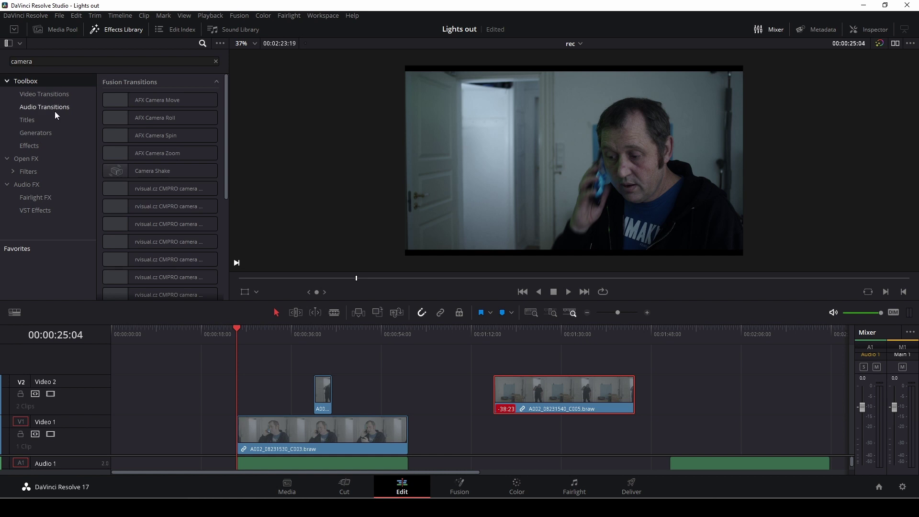
click(28, 145)
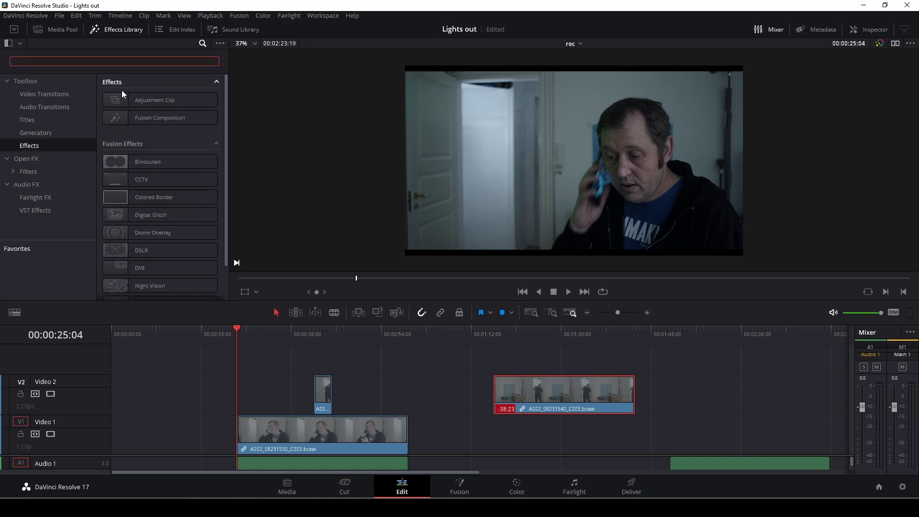
drag(130, 98, 408, 367)
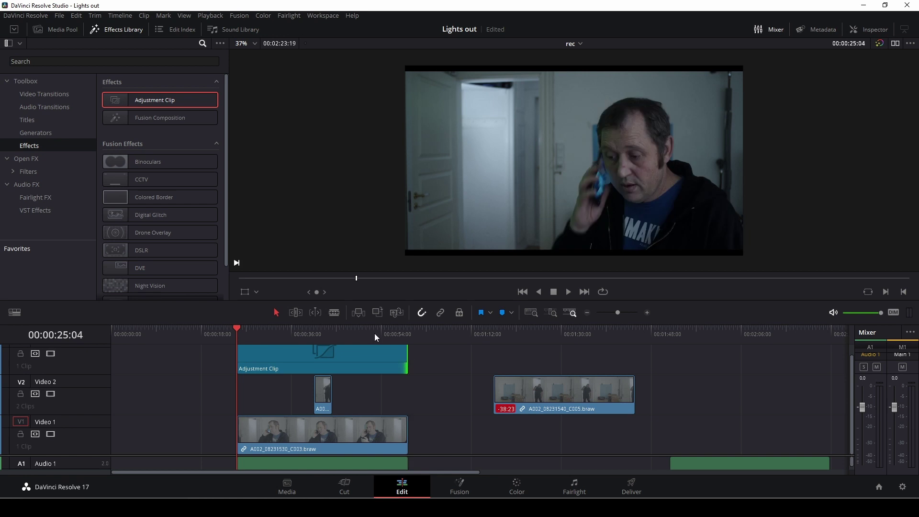
click(24, 60)
- Search 'cam', apply Camera Shake to the Adjustment Clip, preview it, and select the clip
click(45, 159)
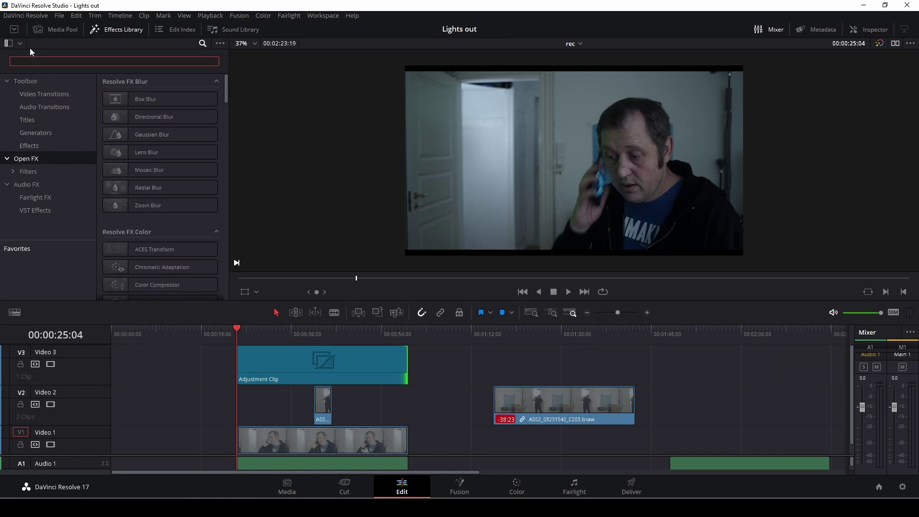
text(cam)
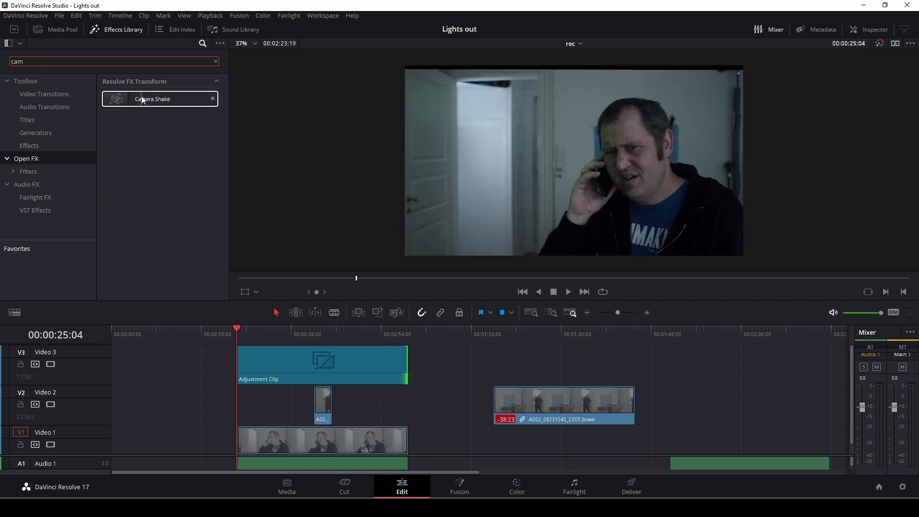
drag(142, 99, 271, 376)
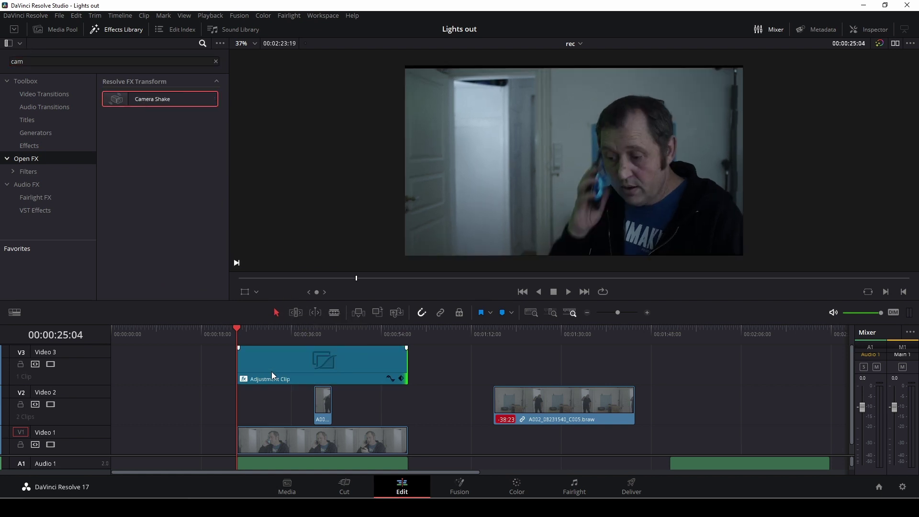
drag(299, 336, 302, 337)
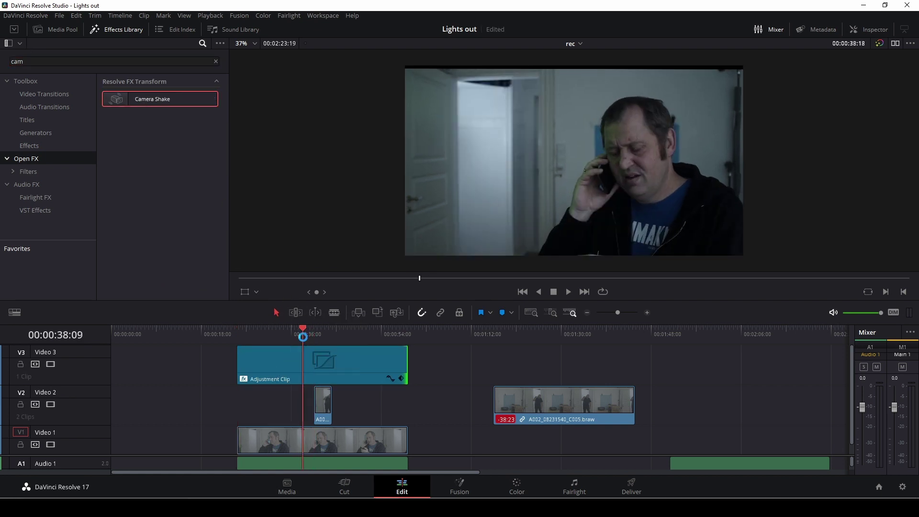
key(space)
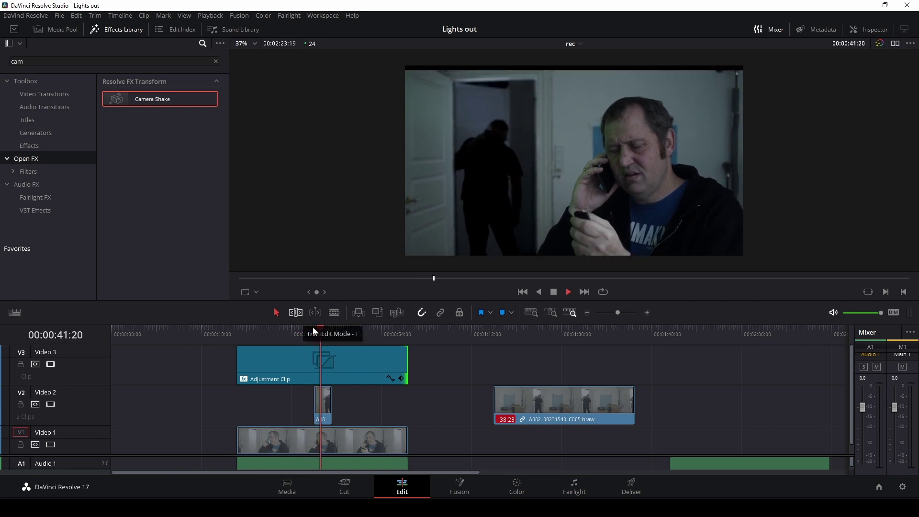
key(space)
click(353, 371)
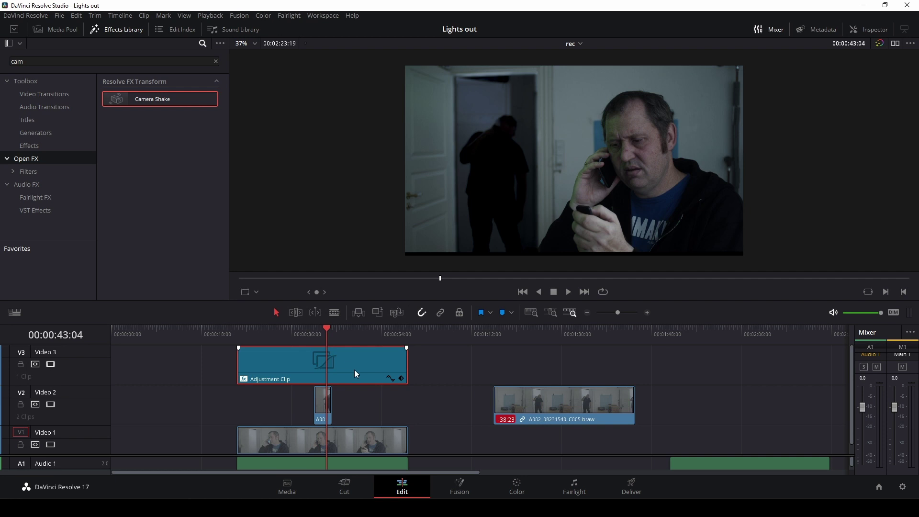
- In the Inspector's Camera Shake settings, lower Motion Scale to 0.140 and preview
click(876, 29)
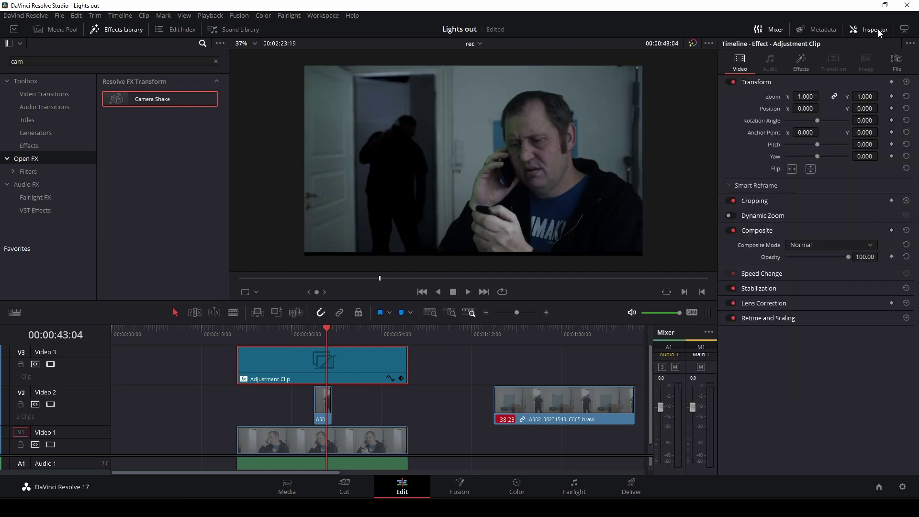
click(803, 61)
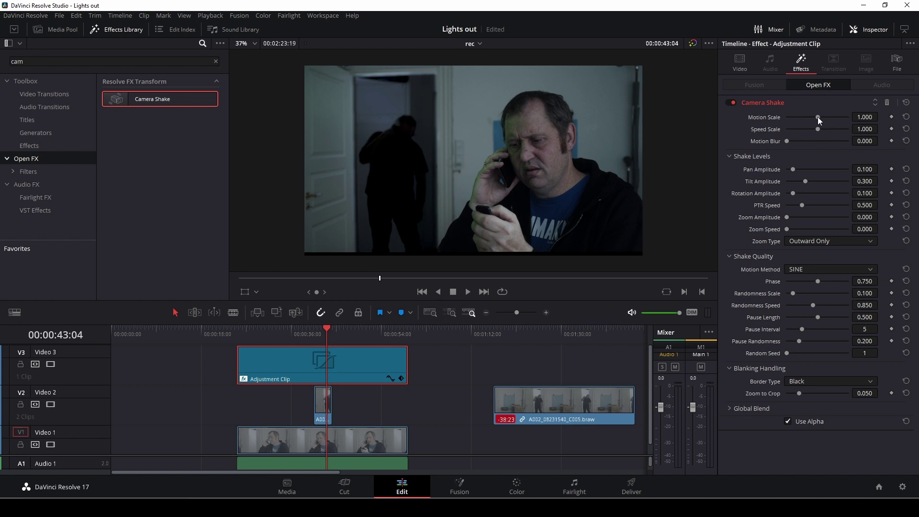
drag(325, 331, 313, 332)
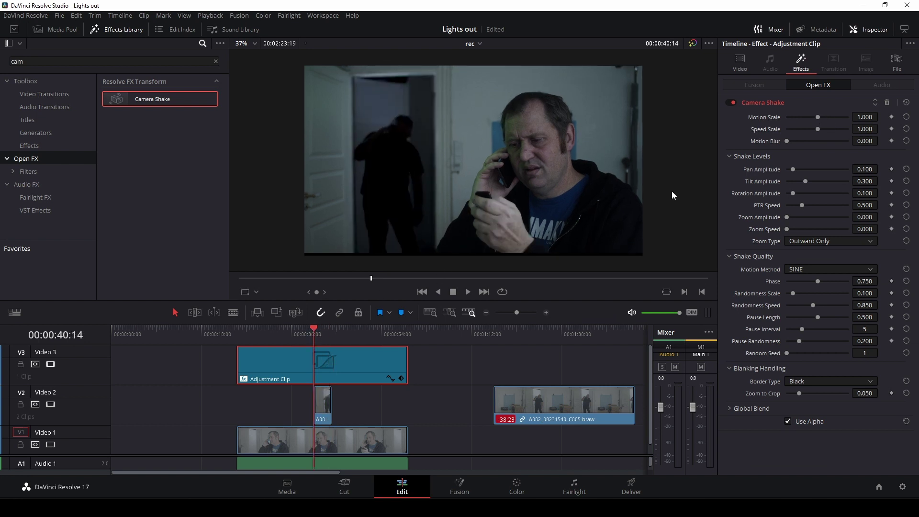
drag(820, 119, 795, 130)
key(space)
key(space)
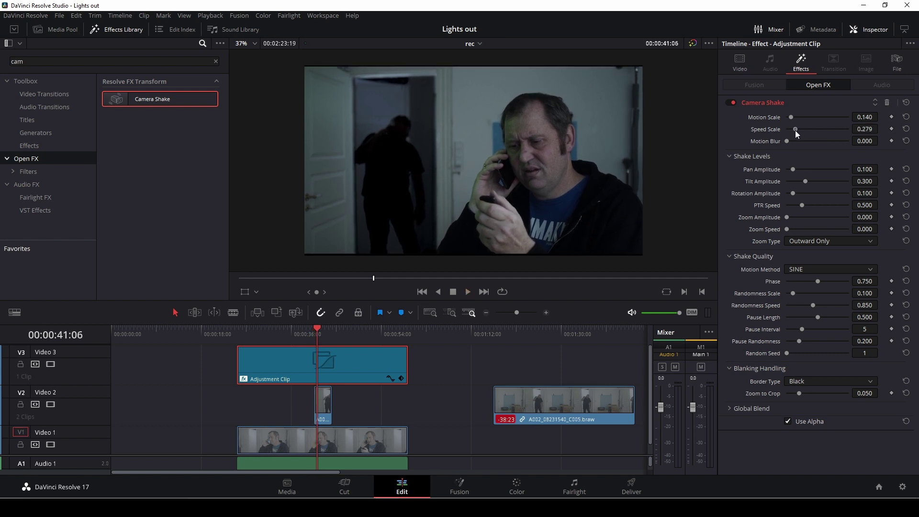
key(space)
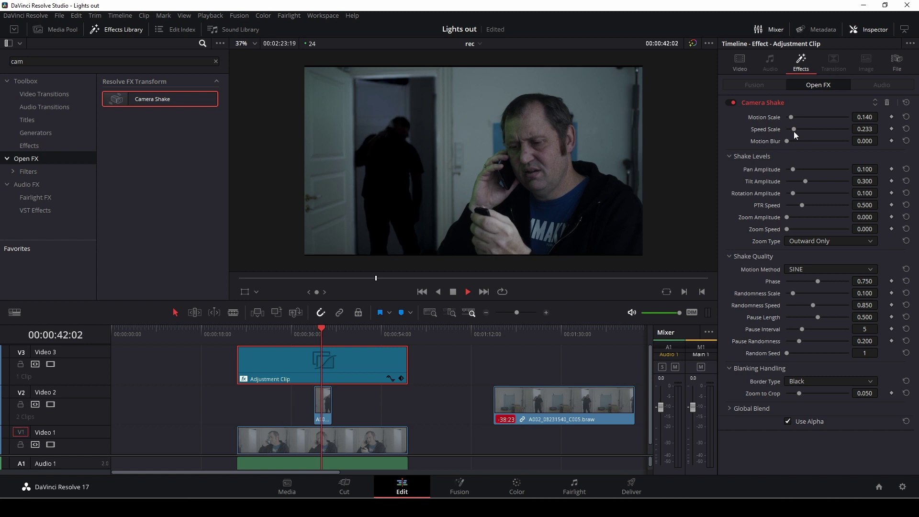
key(space)
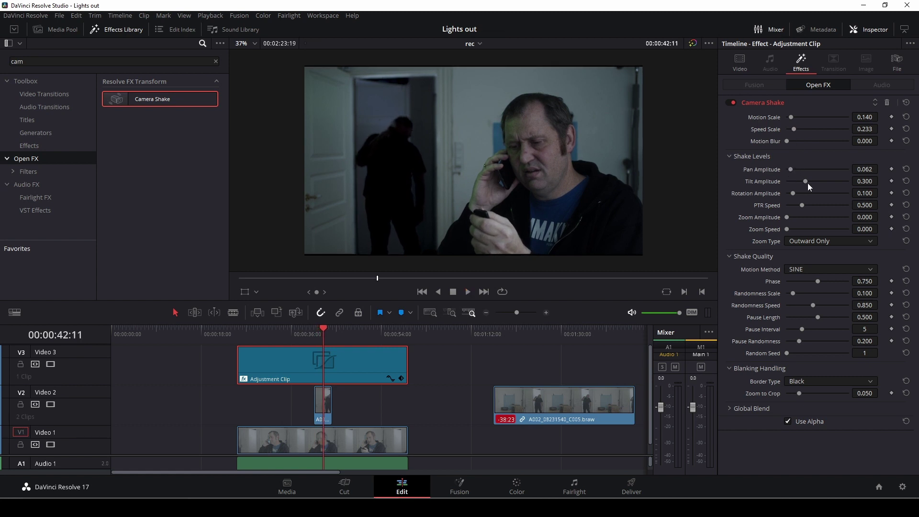
- Reduce Tilt Amplitude to 0.101 and preview the subtler shake from about 40 seconds
drag(807, 183, 793, 183)
click(313, 334)
click(468, 292)
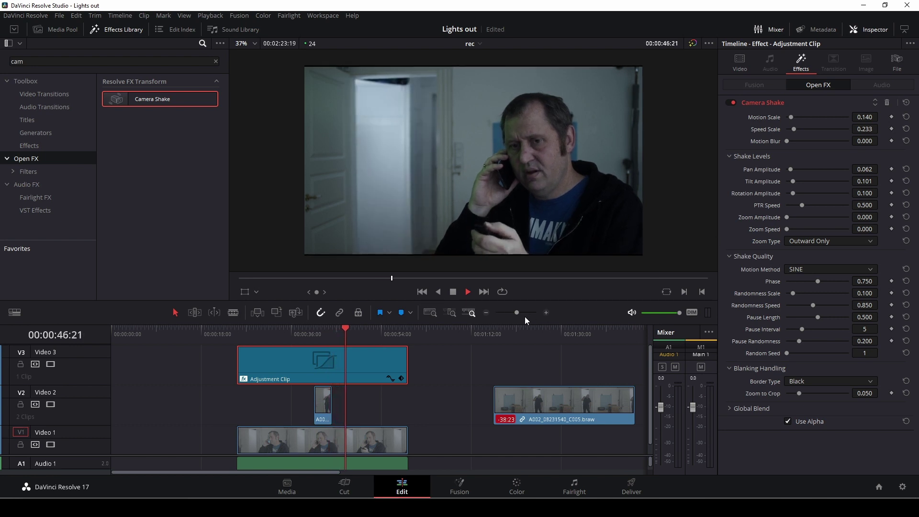
key(space)
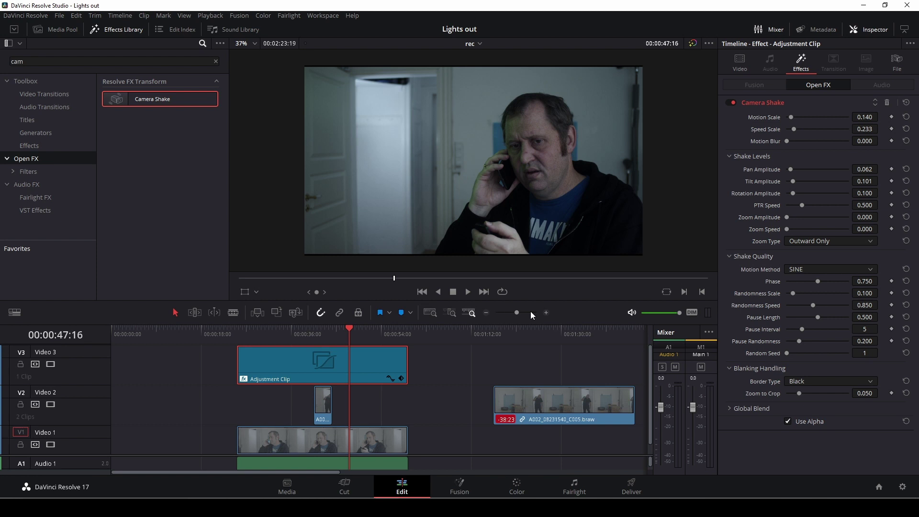
- Play back from about 37 seconds and browse the output blanking aspect ratios without applying one
click(299, 335)
key(space)
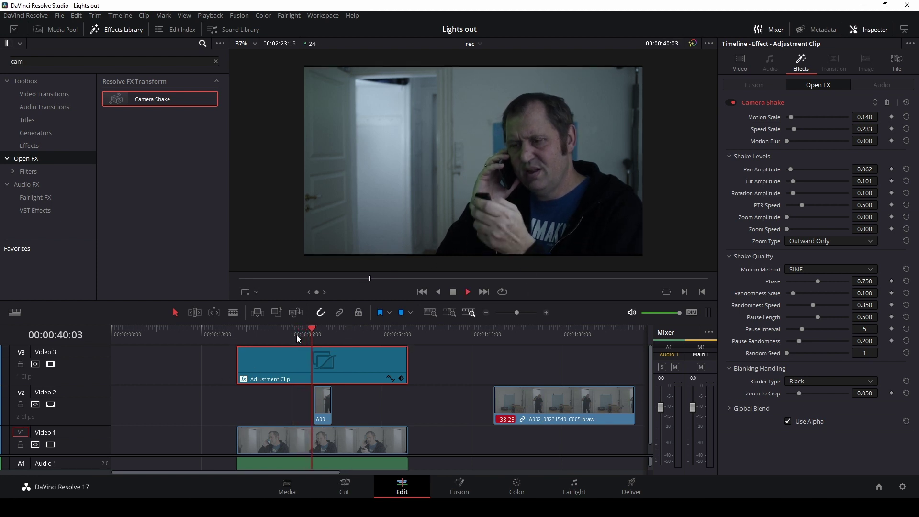
key(space)
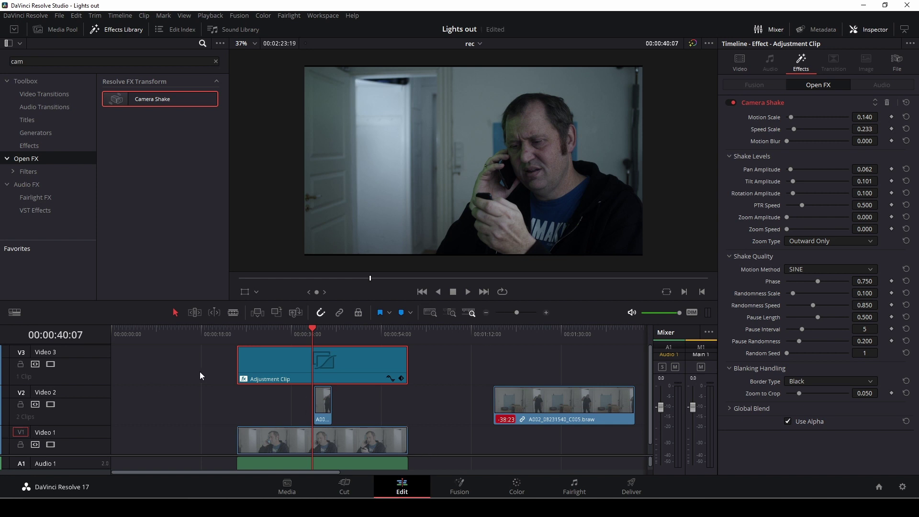
mouse_move(251, 356)
click(116, 17)
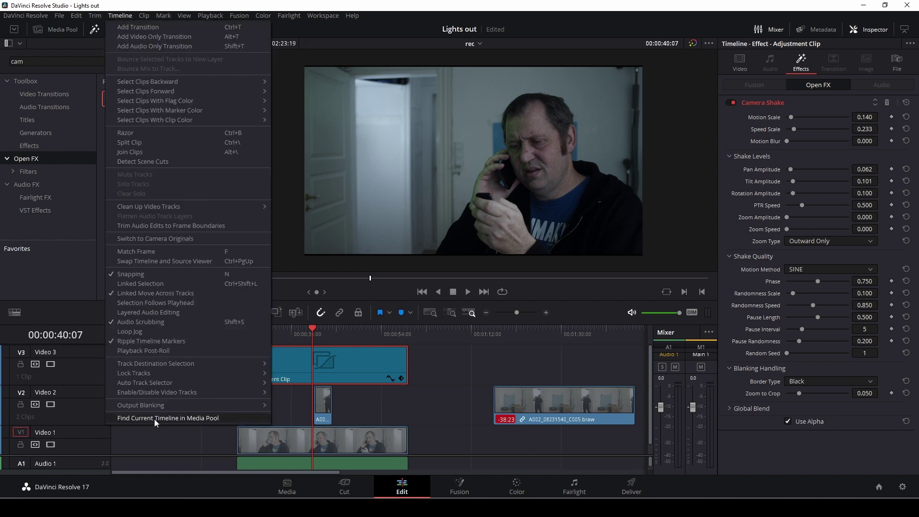
mouse_move(153, 409)
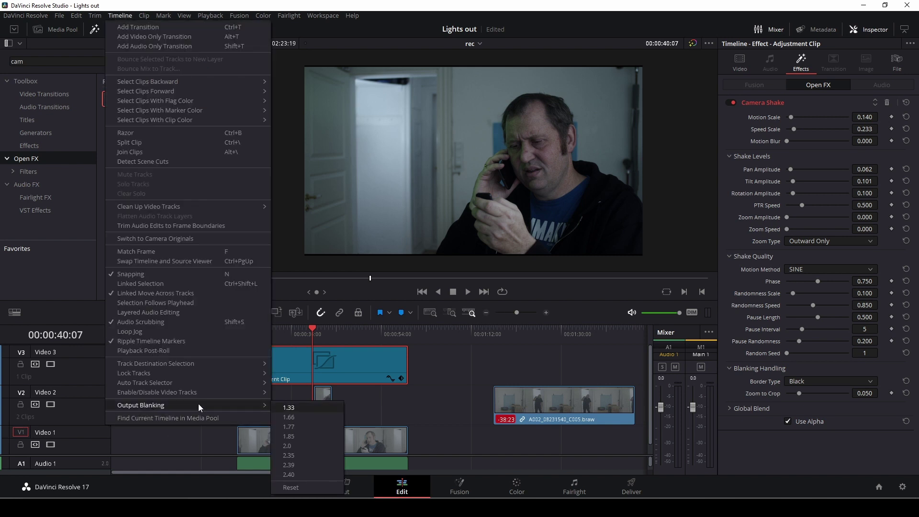
click(48, 74)
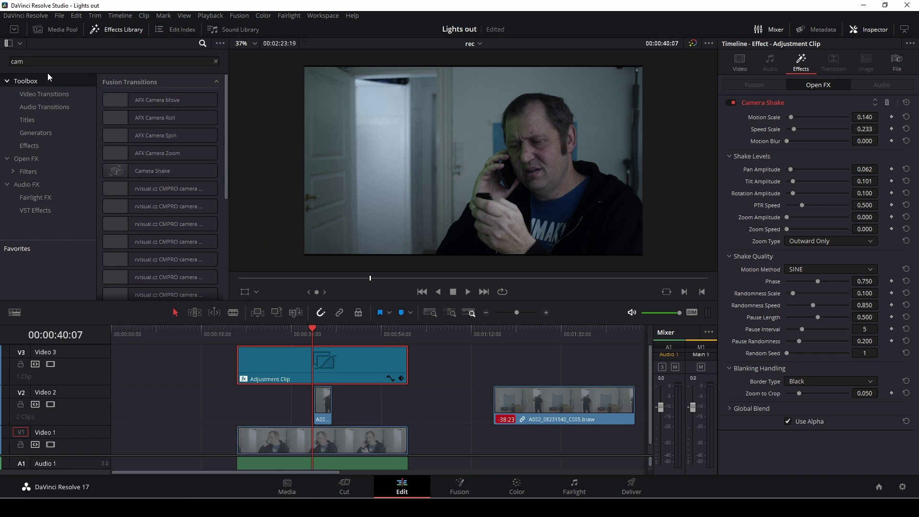
click(34, 61)
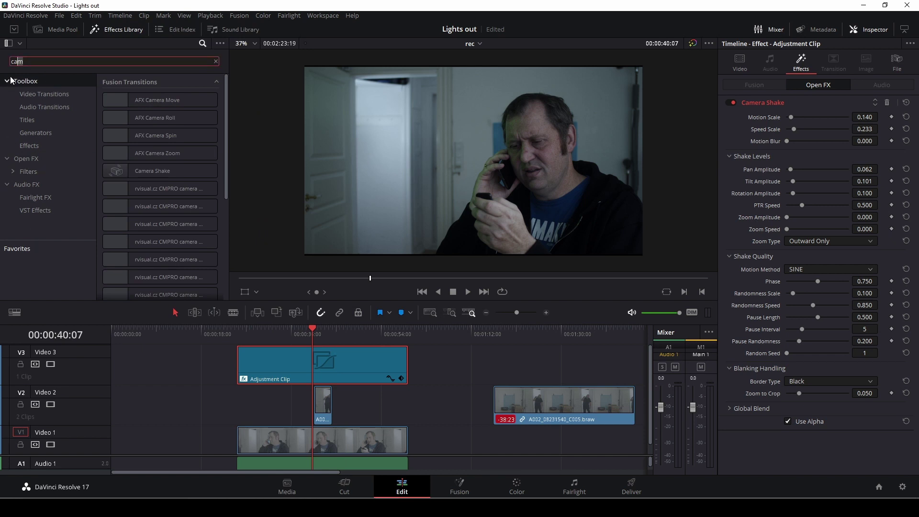
- Place the 2.40 PNG from the Media Pool's DDF Aspect folder on Video 4 above the adjustment clip
click(53, 30)
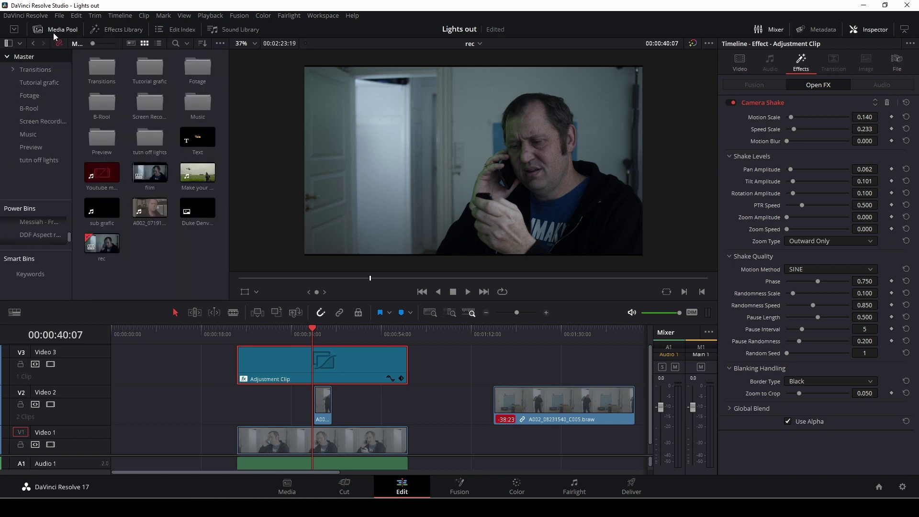
click(19, 217)
scroll(21, 222, up, 3)
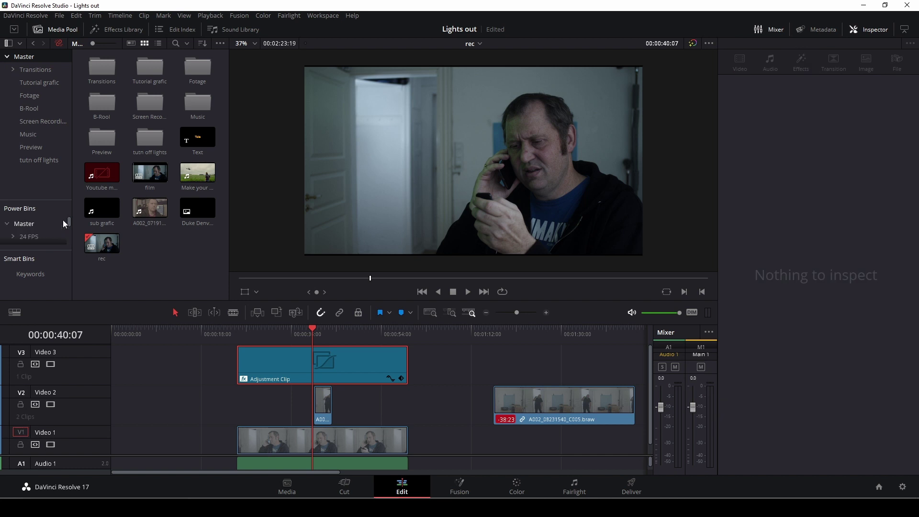
click(24, 225)
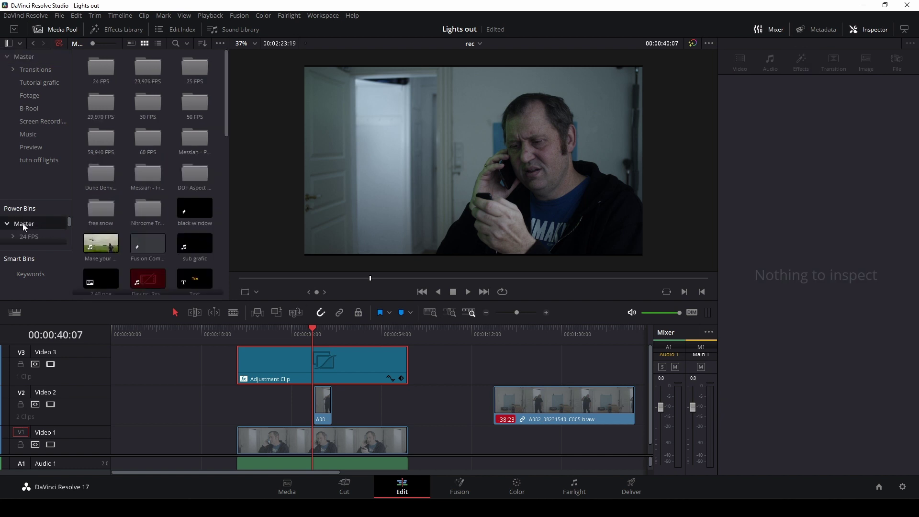
double_click(200, 176)
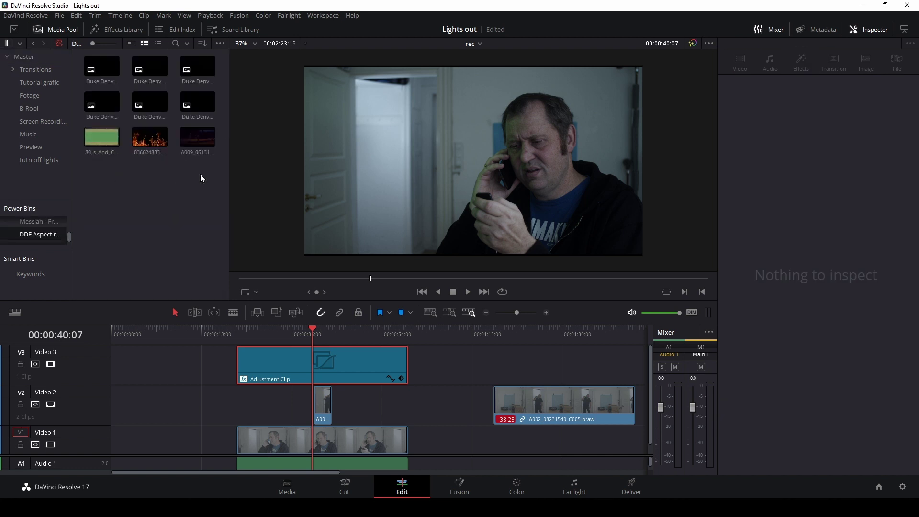
click(104, 102)
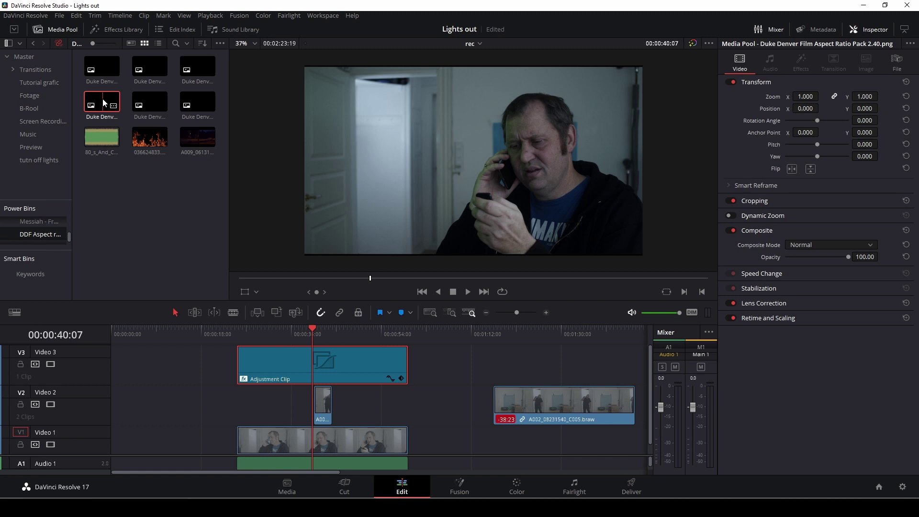
drag(103, 103, 408, 366)
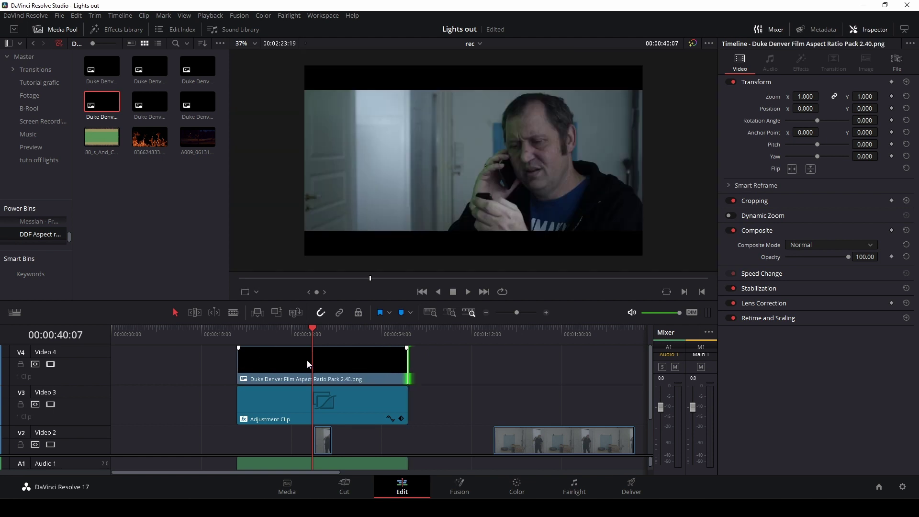
click(240, 338)
key(space)
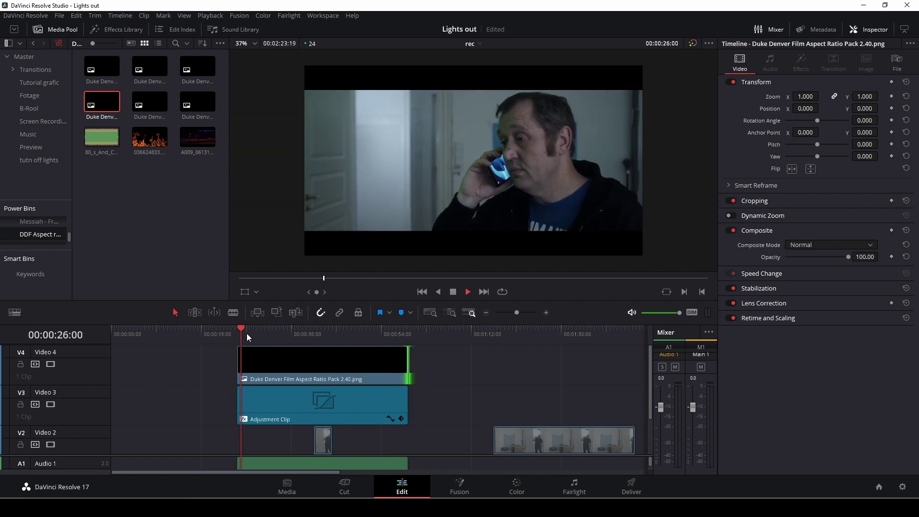
key(space)
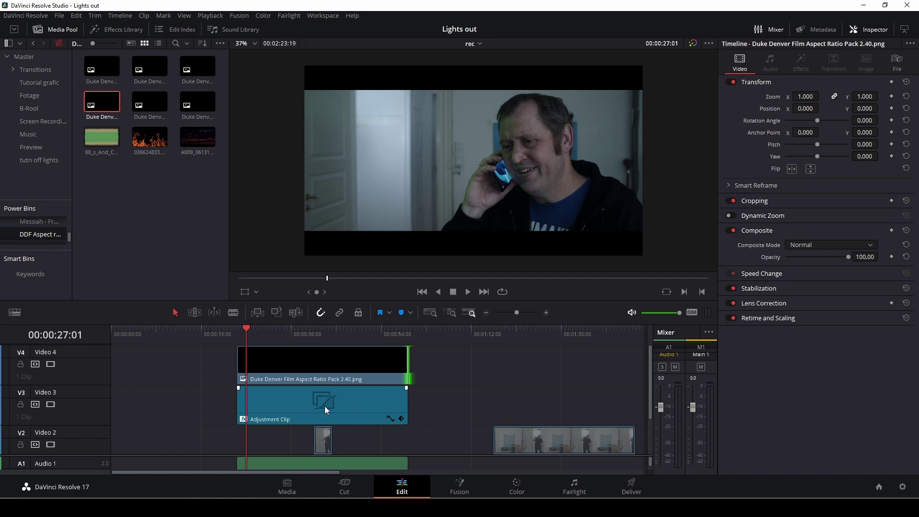
drag(325, 405, 506, 401)
drag(357, 379, 332, 396)
drag(426, 403, 240, 358)
key(space)
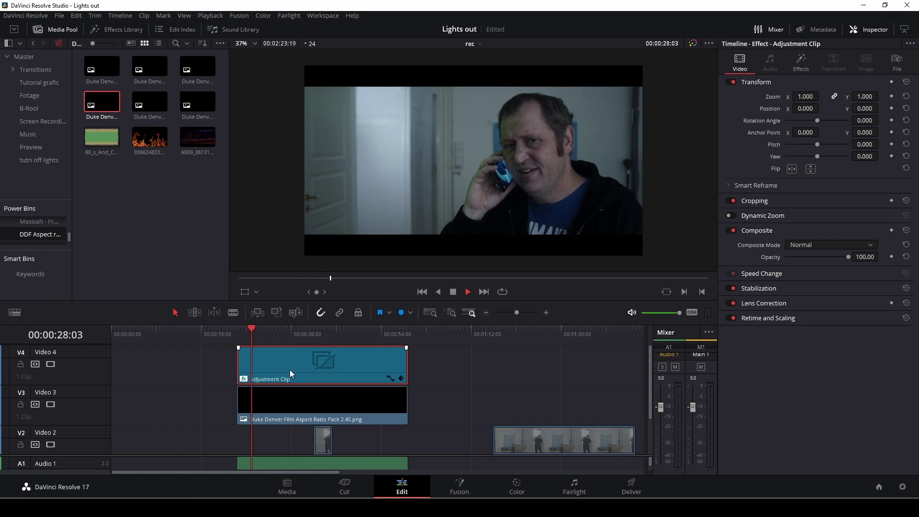
key(space)
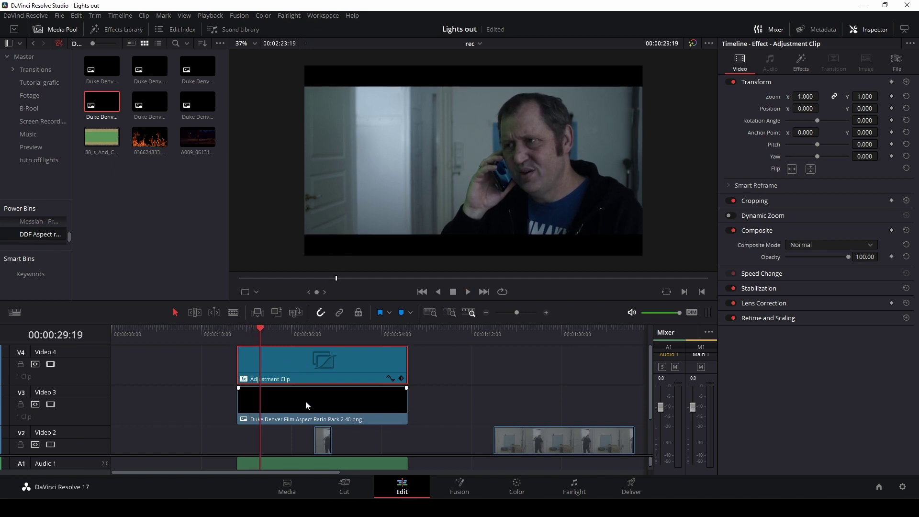
drag(312, 372, 493, 367)
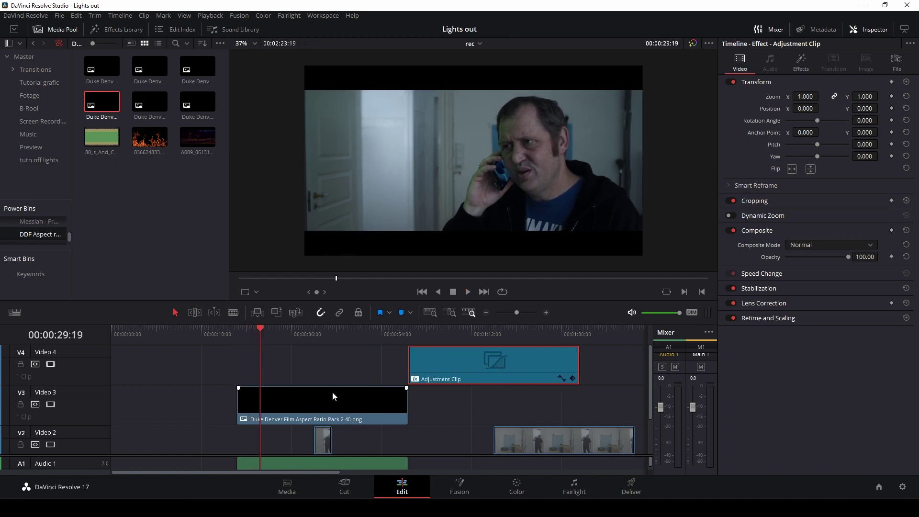
drag(334, 396, 326, 371)
drag(468, 371, 298, 398)
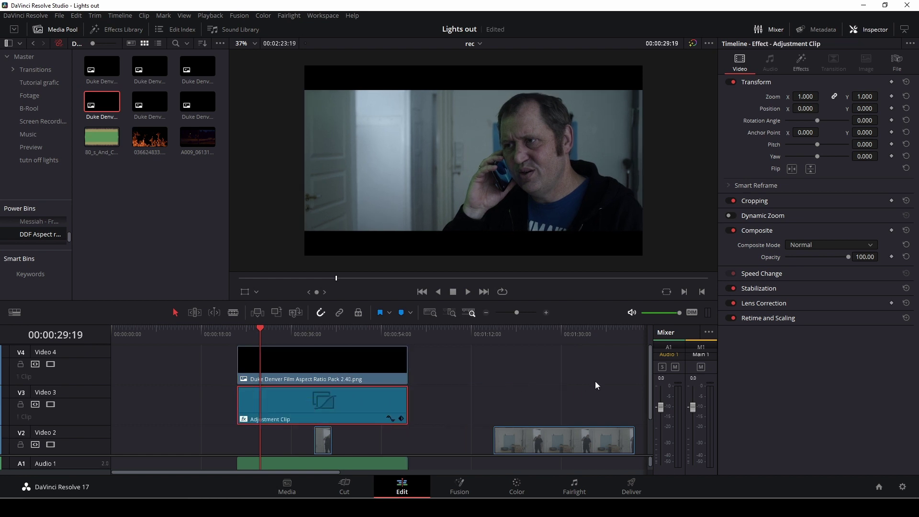
key(space)
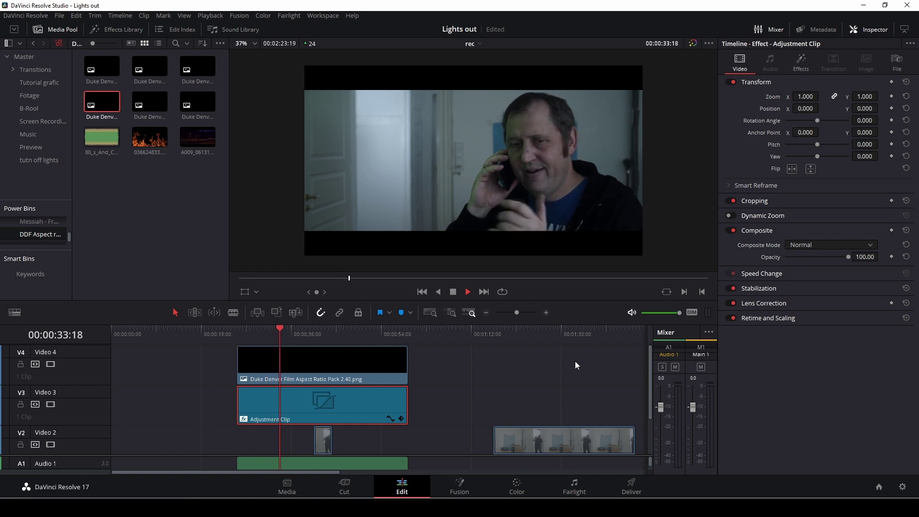
key(space)
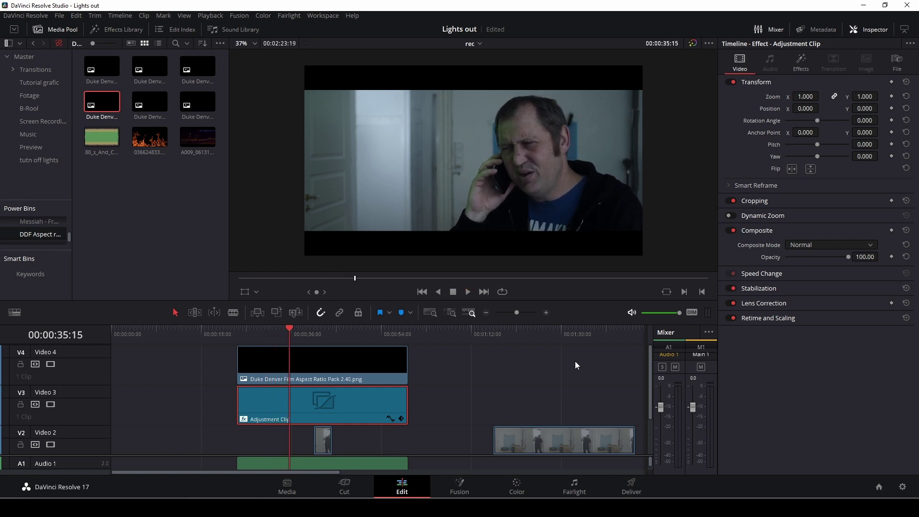